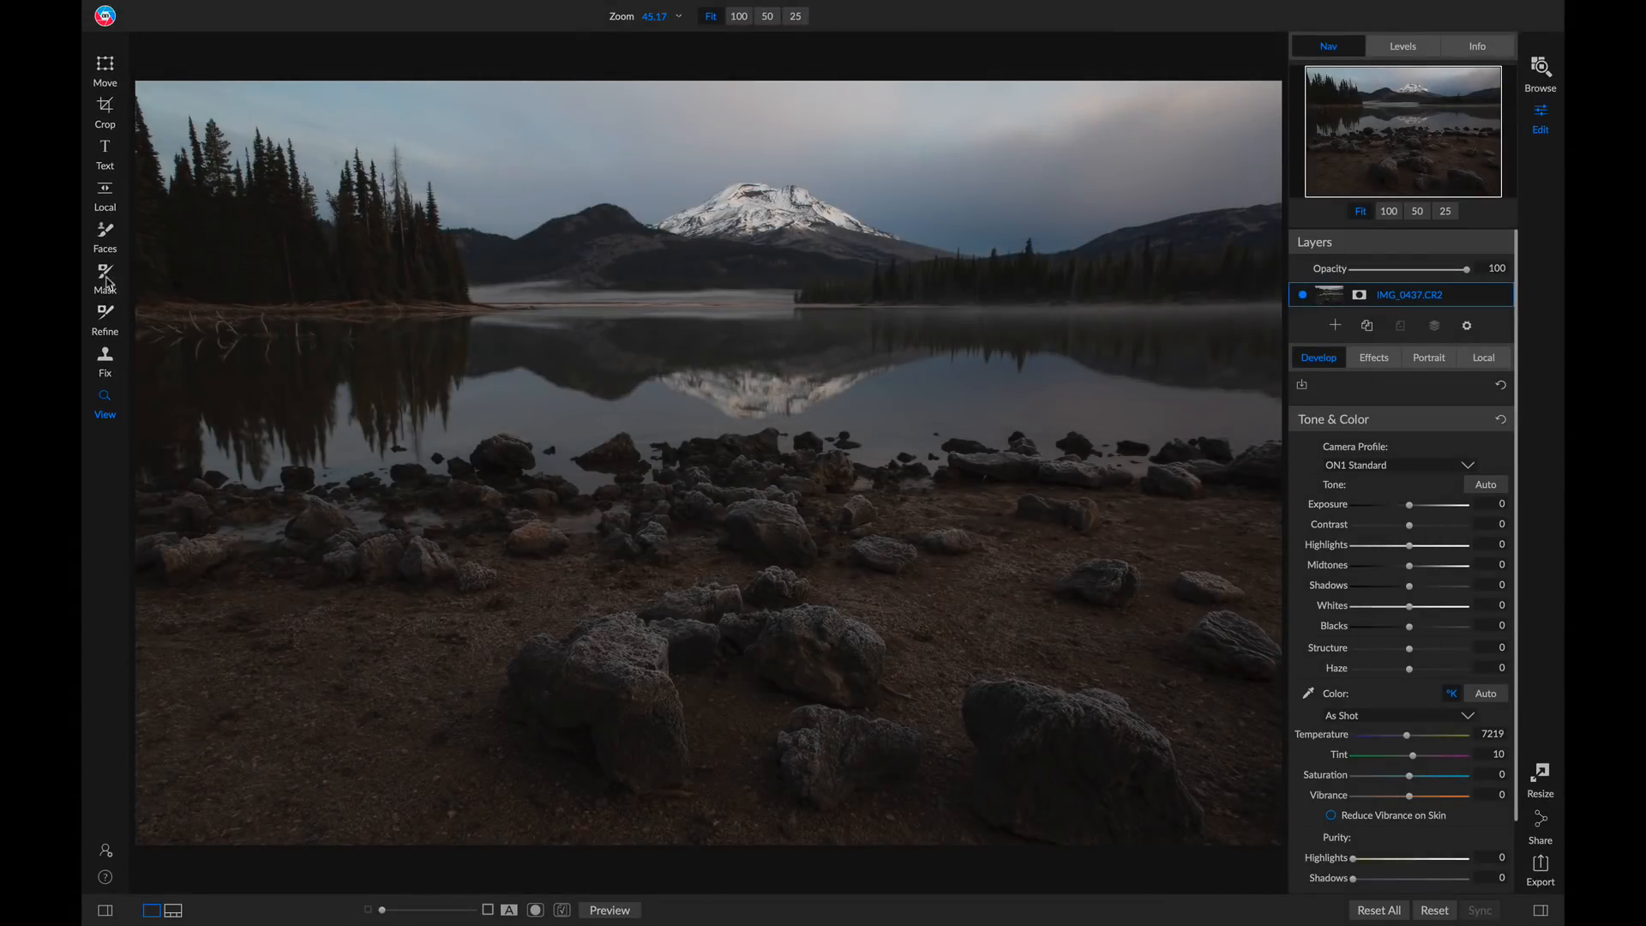
- Crop the photo freeform to about 5167 × 3444 pixels, repositioning the image within the crop frame
click(106, 113)
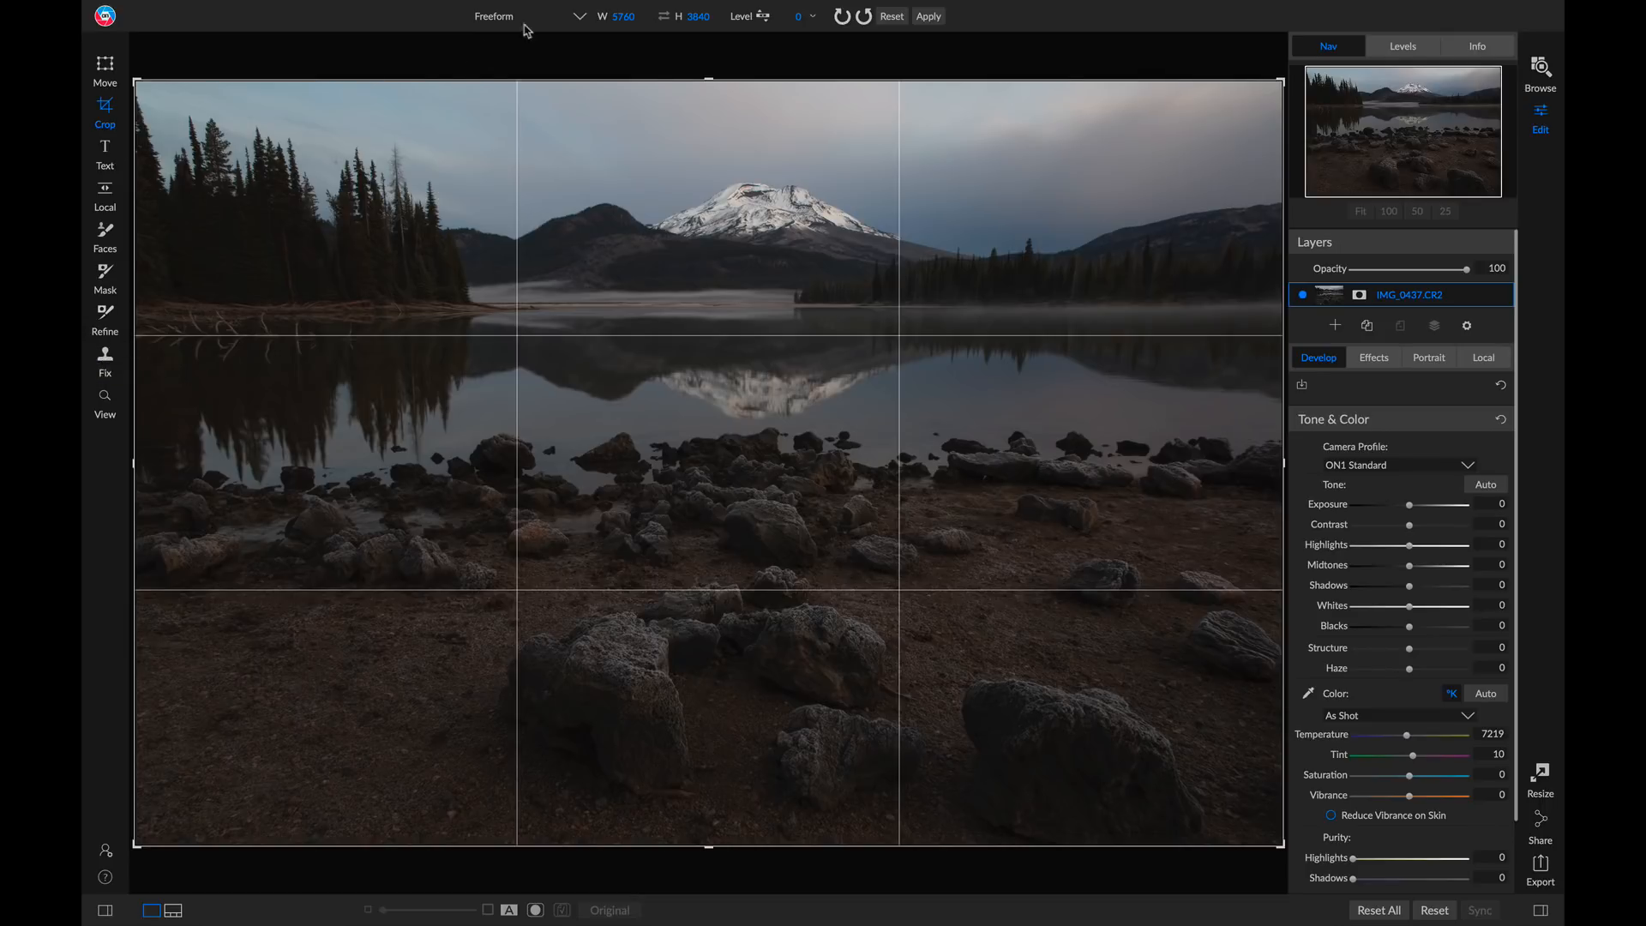
click(580, 16)
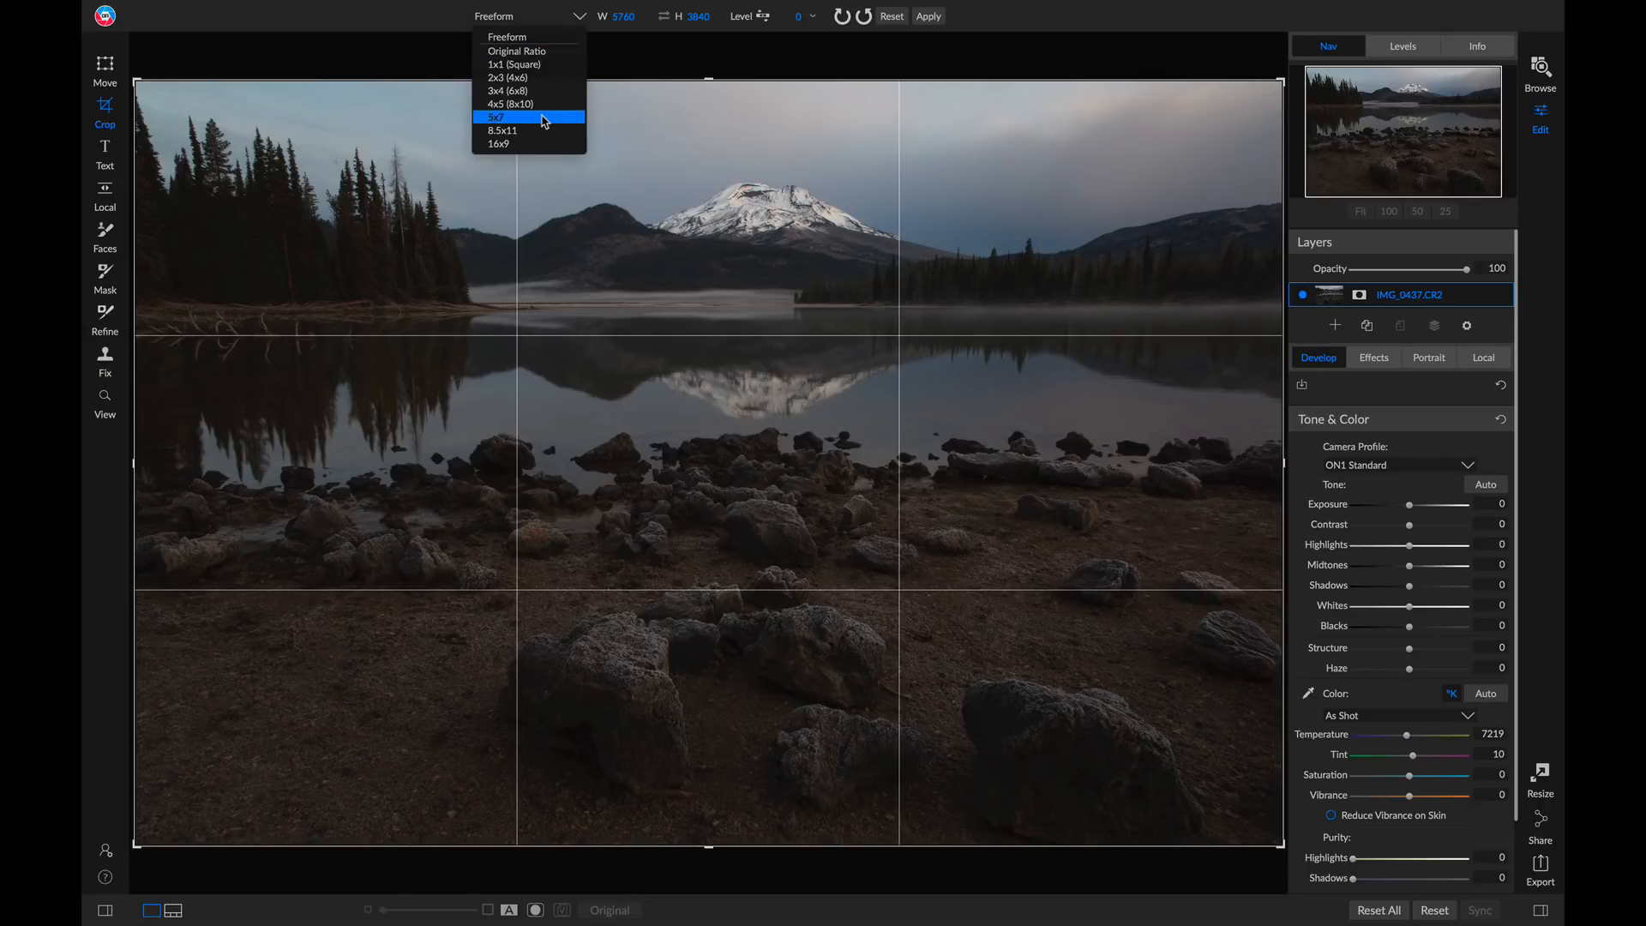
click(636, 33)
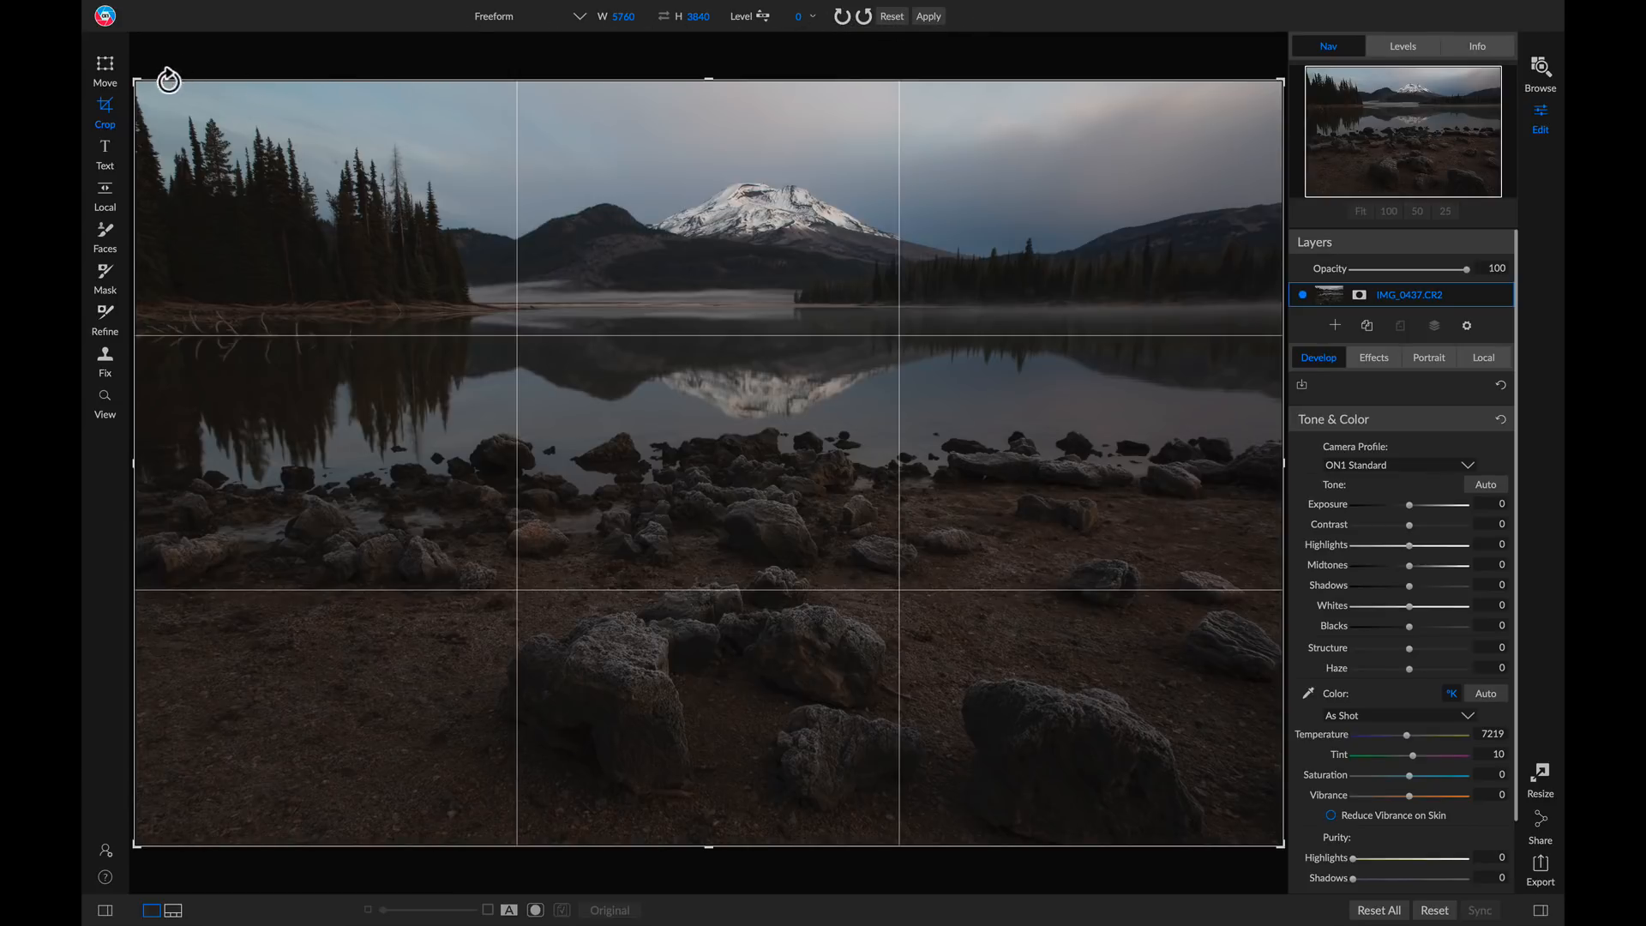
drag(158, 88, 206, 125)
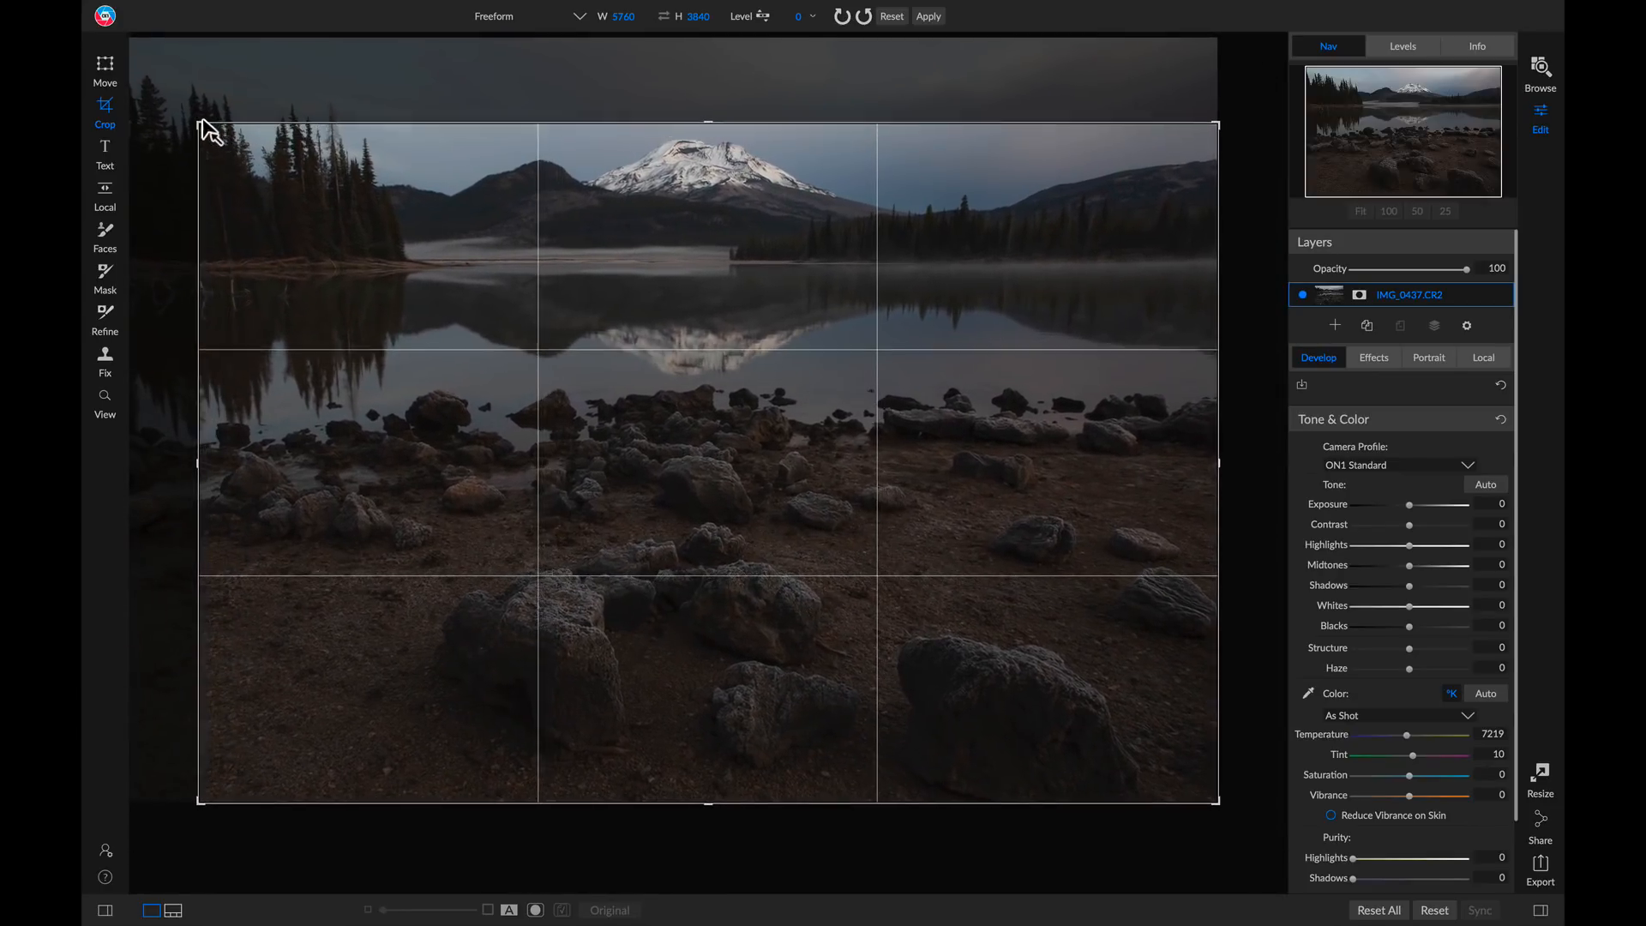
drag(412, 237, 424, 258)
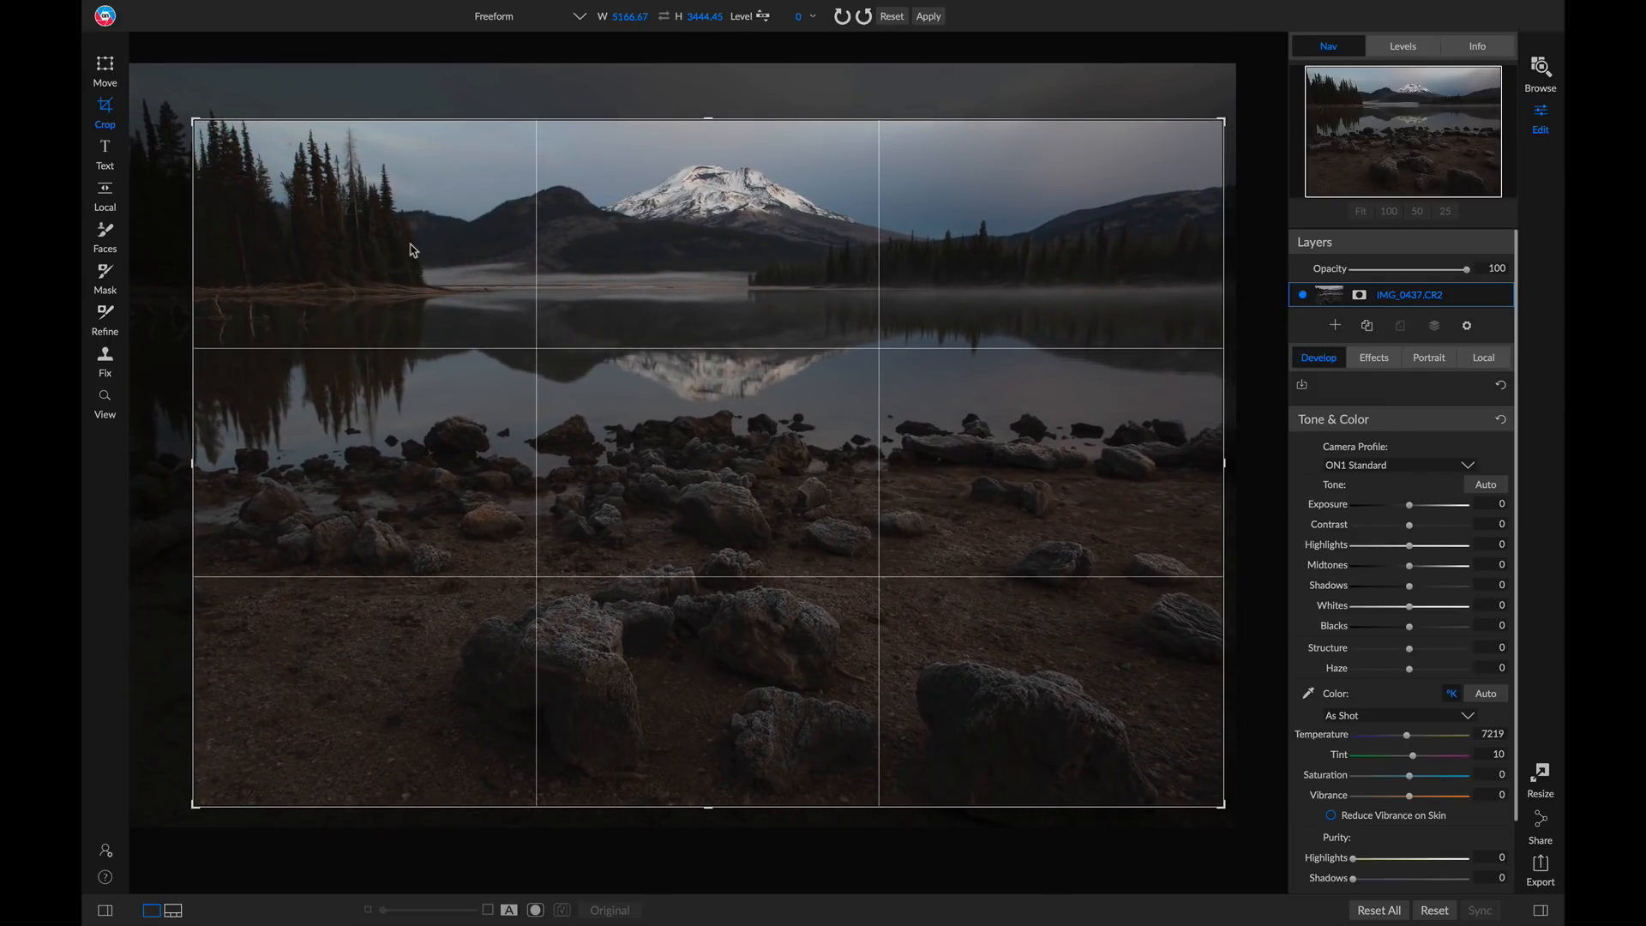
key(z)
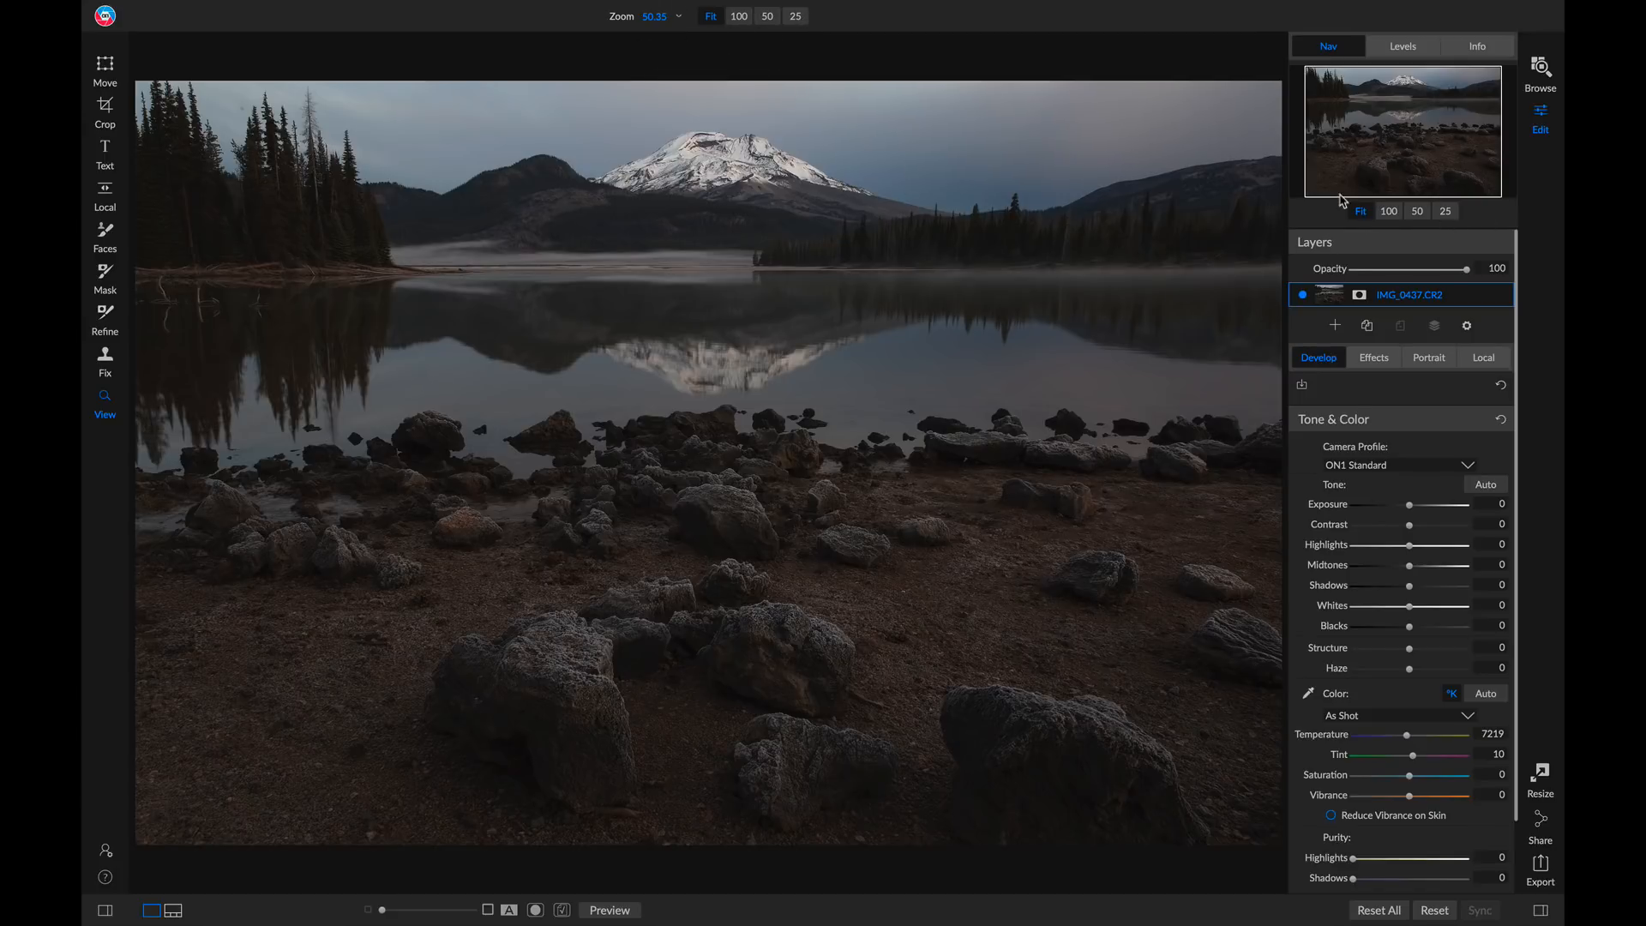
- Examine the mountain and lake at 100% zoom, and check the whole photo's histogram and metadata
click(1390, 213)
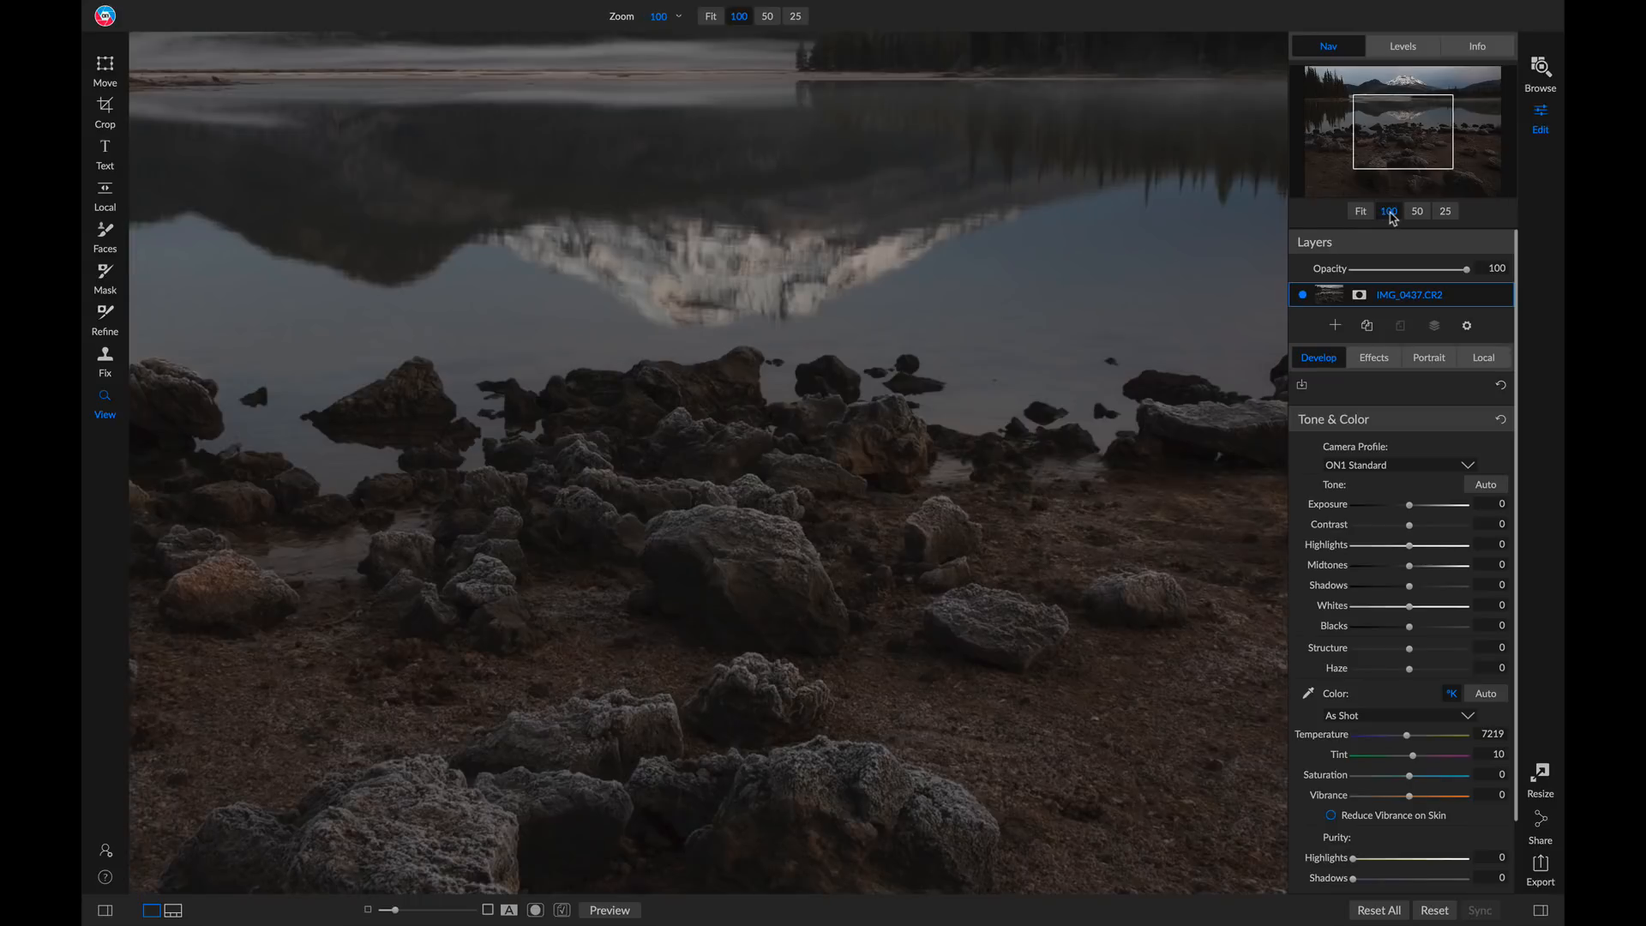
drag(838, 257, 885, 478)
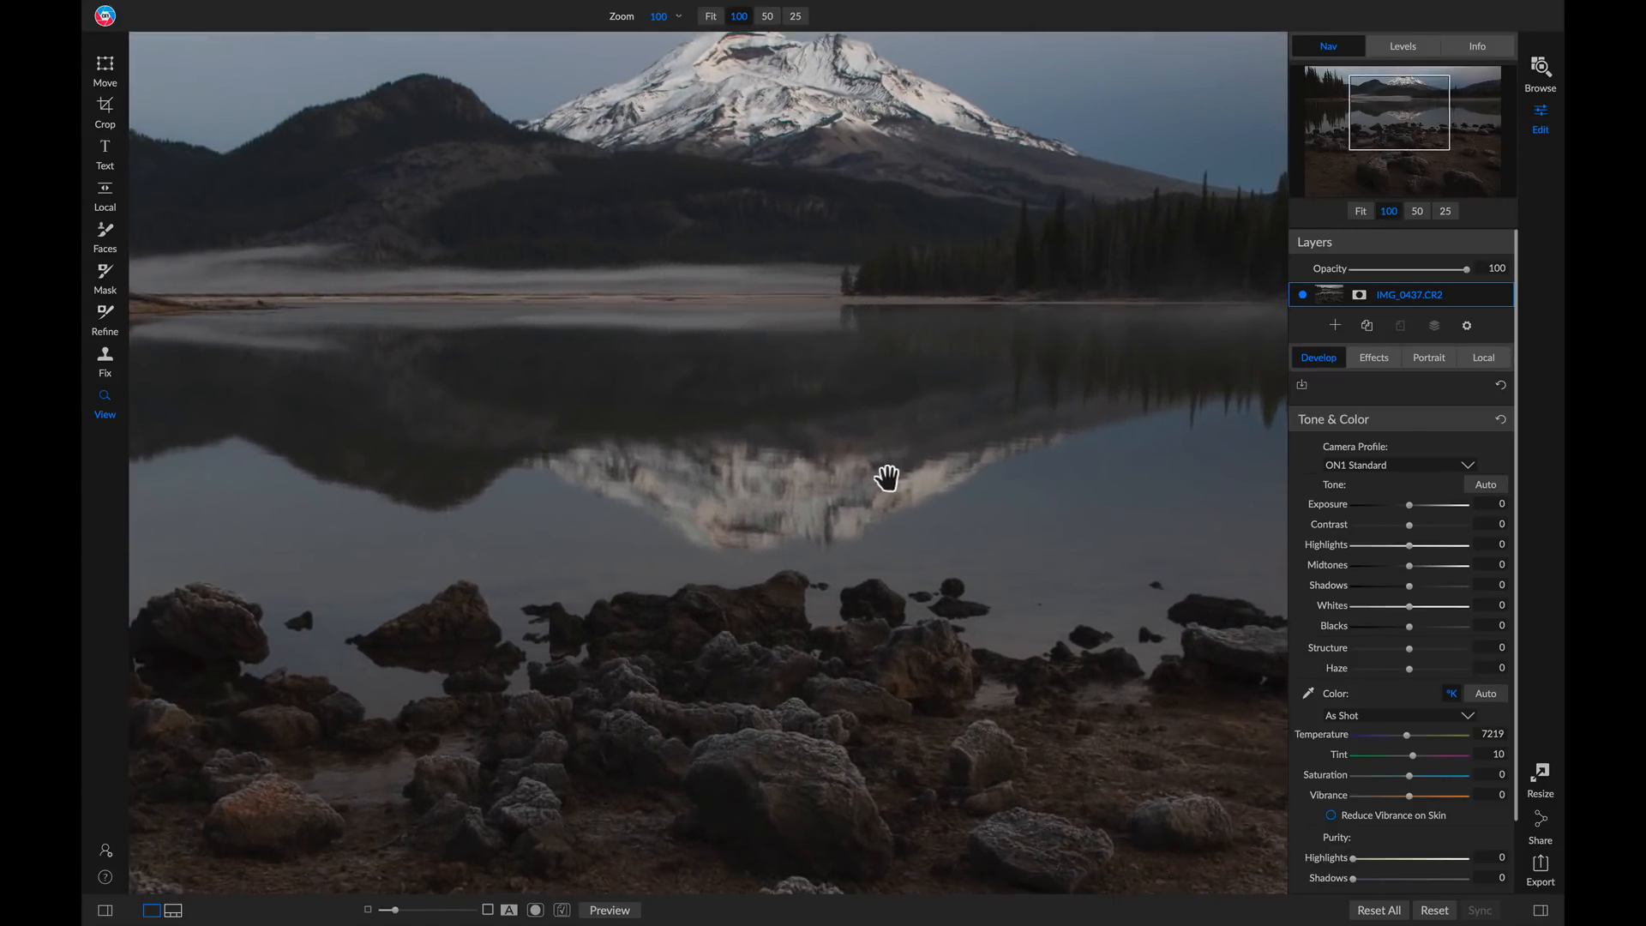
mouse_move(1401, 110)
mouse_down()
mouse_move(1381, 116)
mouse_move(1381, 144)
mouse_move(1411, 118)
mouse_up()
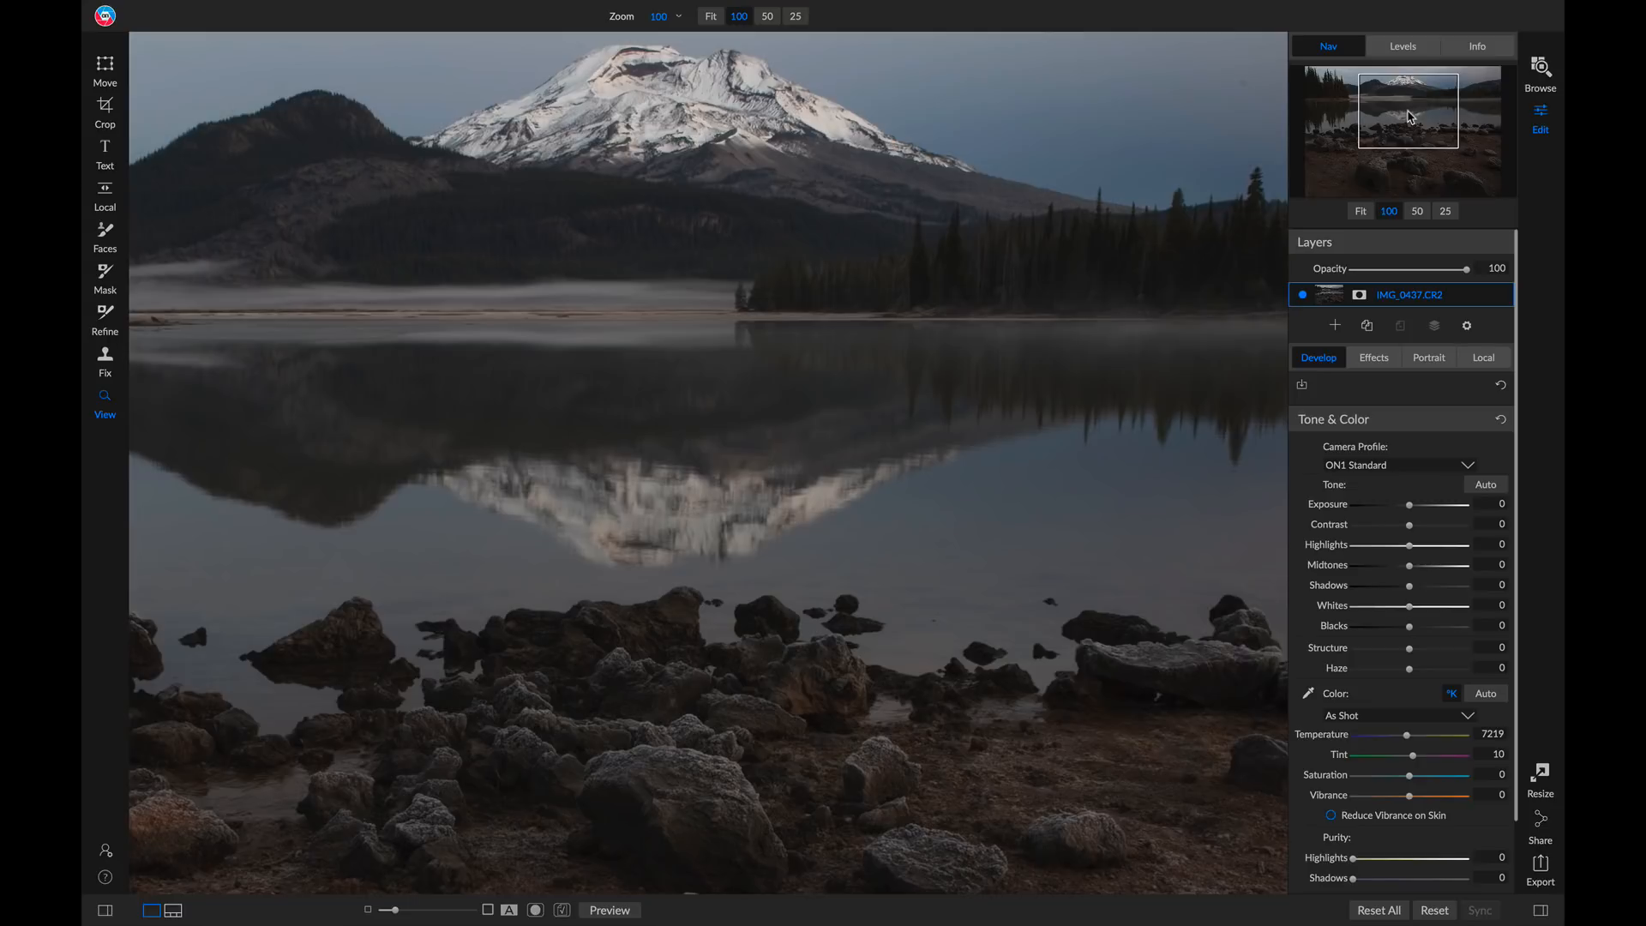
click(1370, 213)
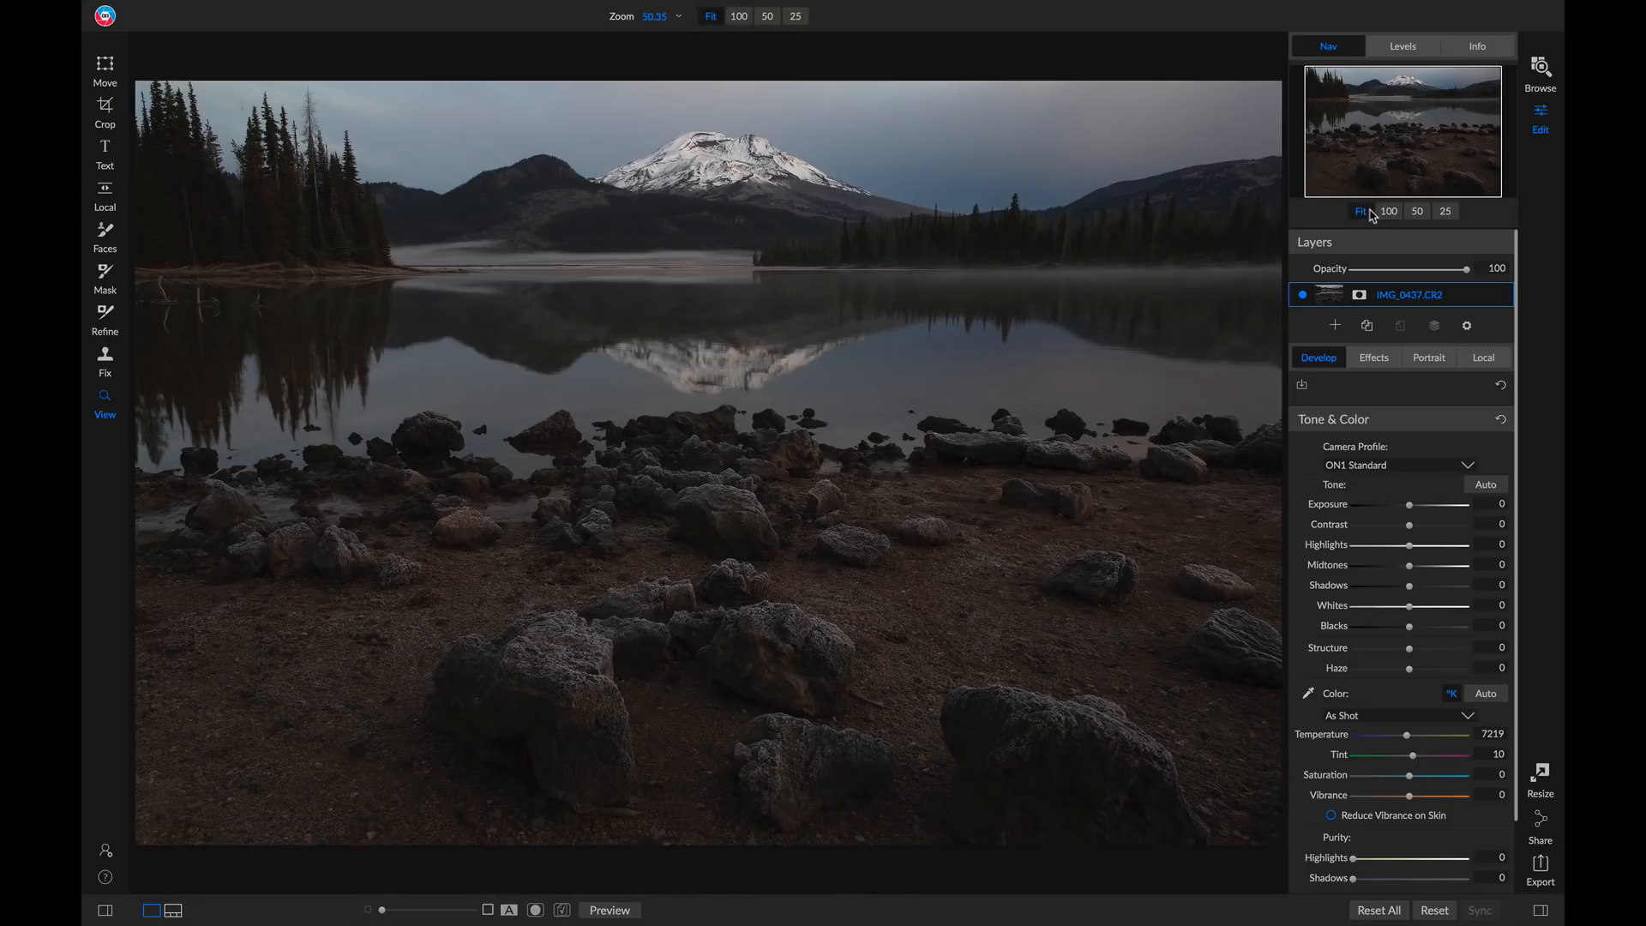
click(1407, 53)
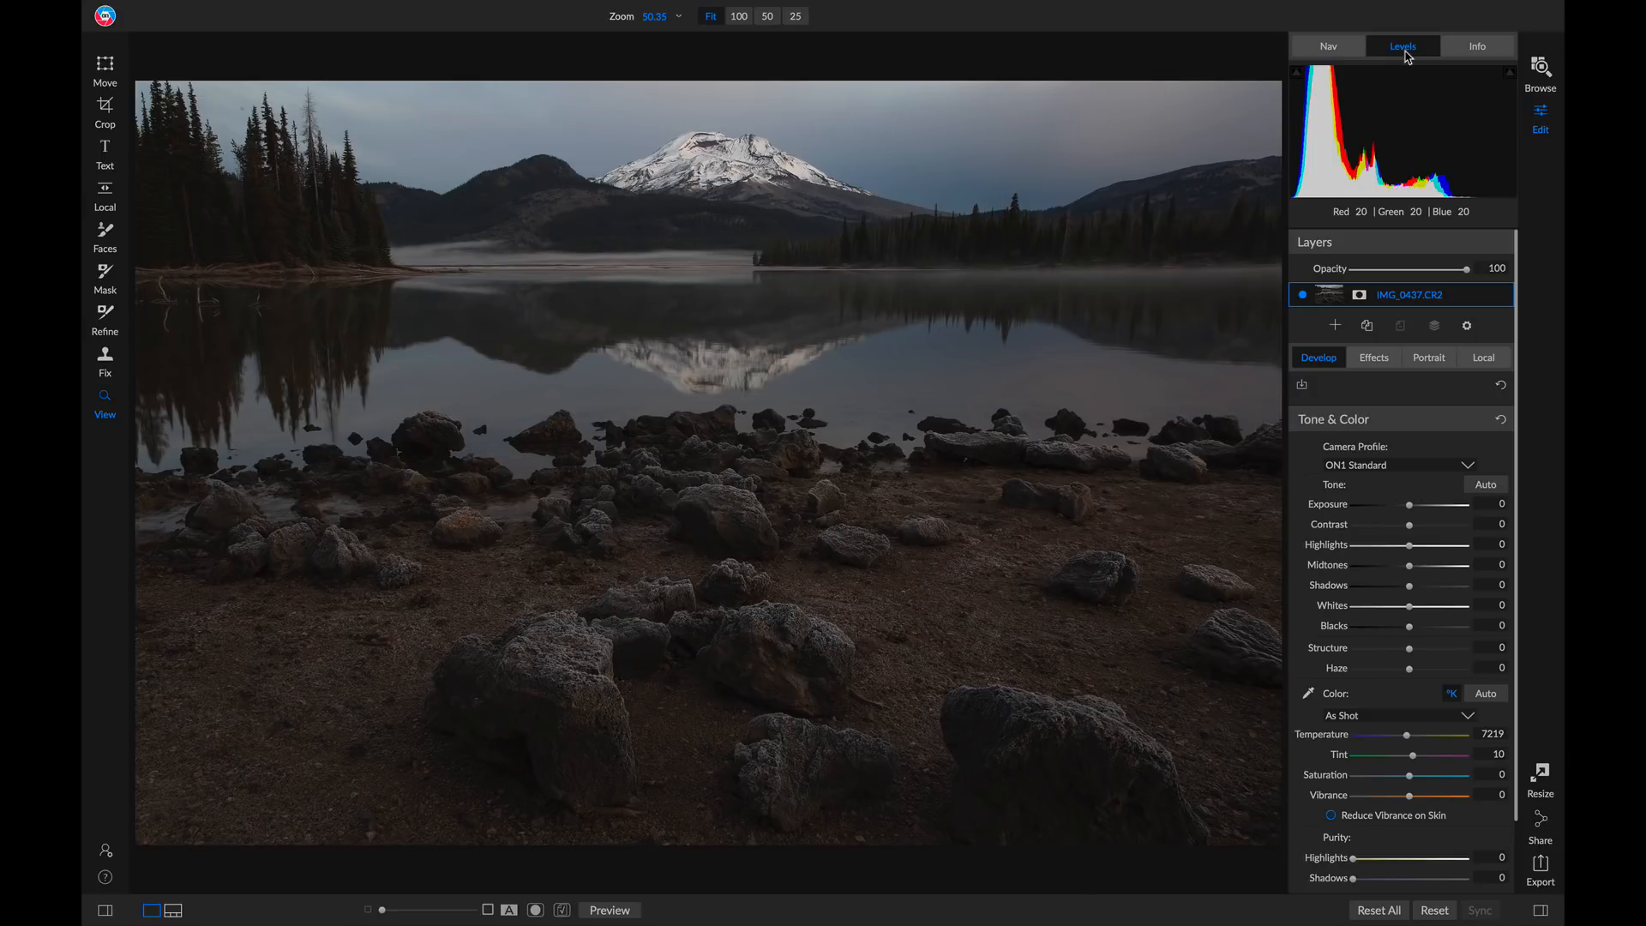
click(1492, 53)
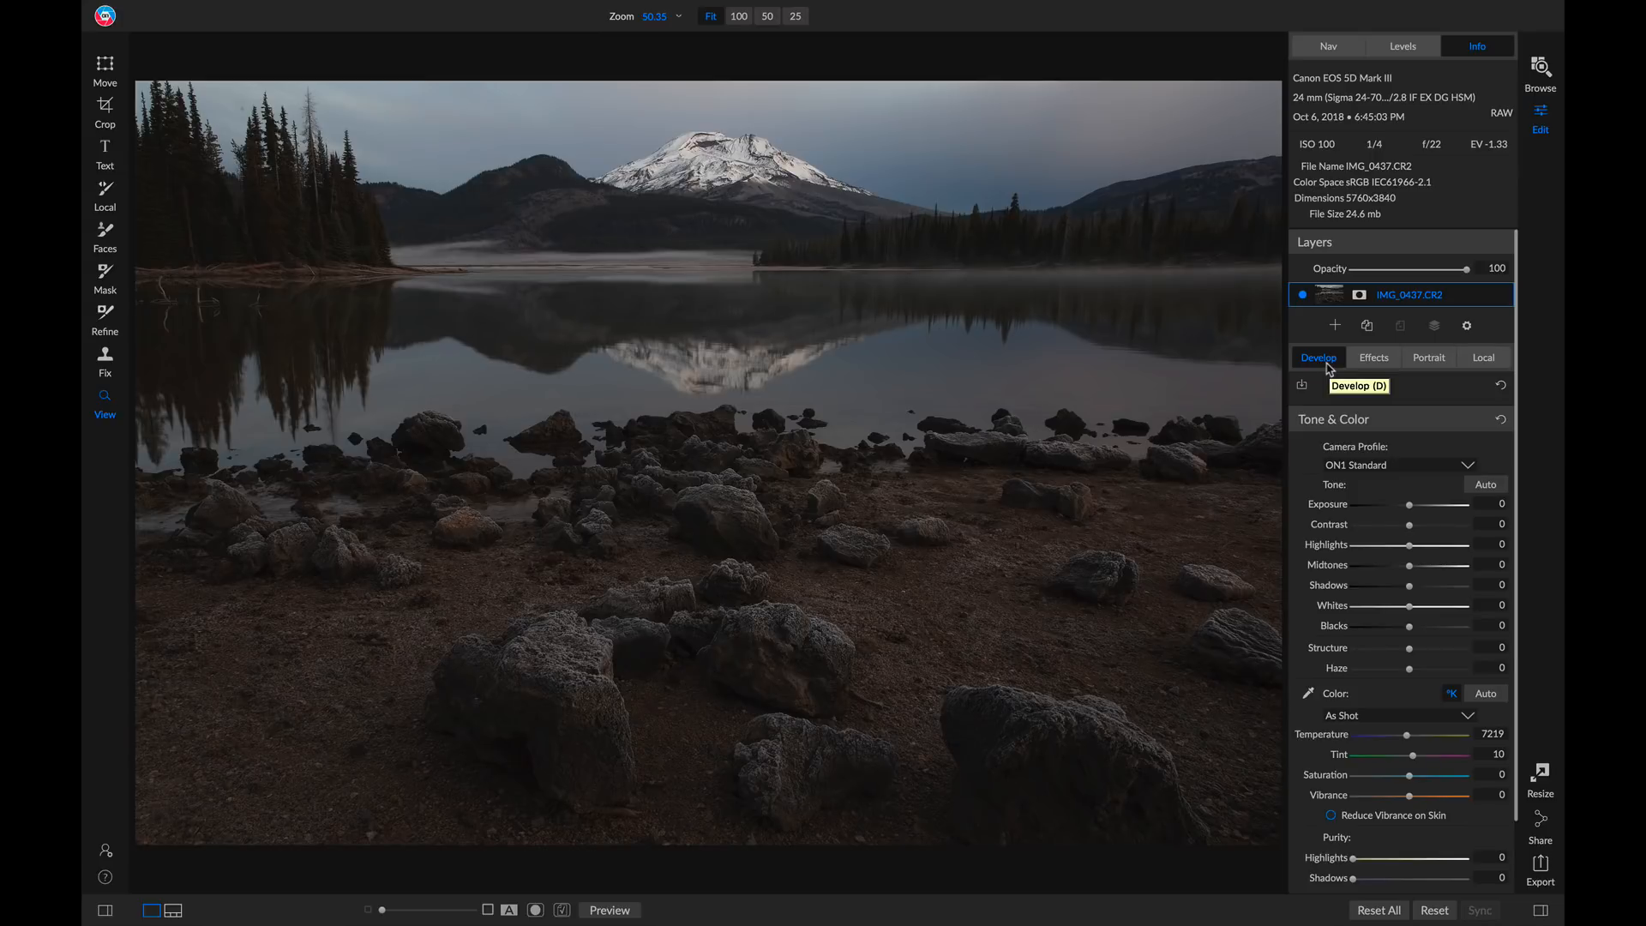
- Set exposure to 0.45, contrast and shadows to 13, structure to 22 and temperature to 7800, and compare the result with the original
scroll(1395, 403, down, 2)
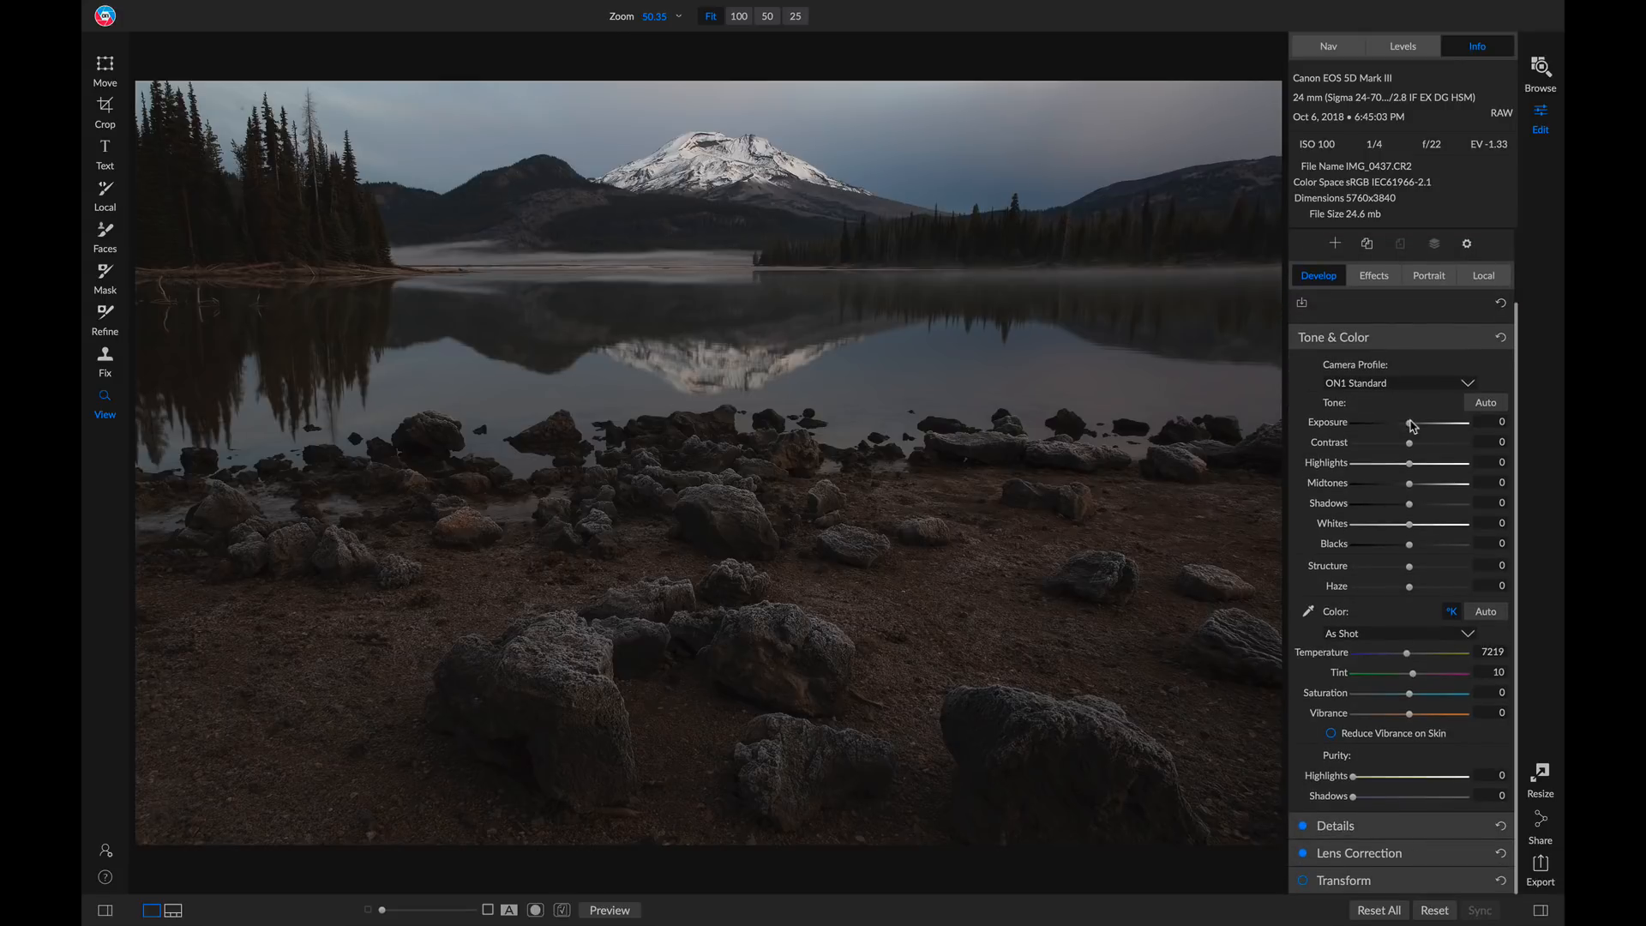
drag(1410, 423, 1416, 444)
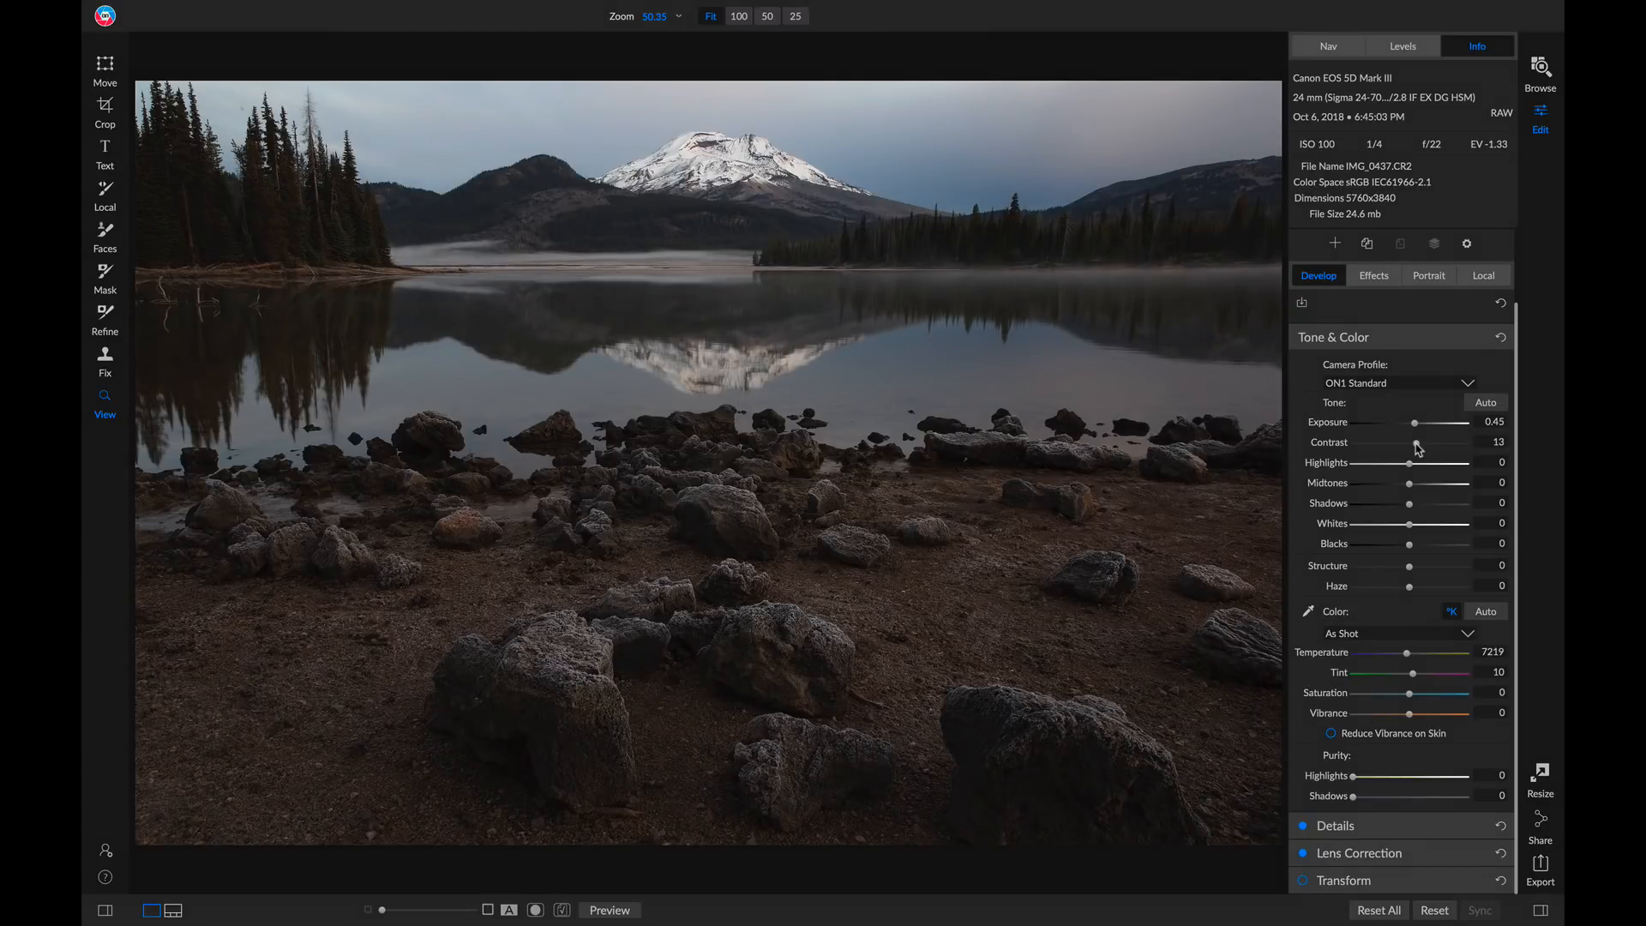
drag(1409, 505, 1418, 505)
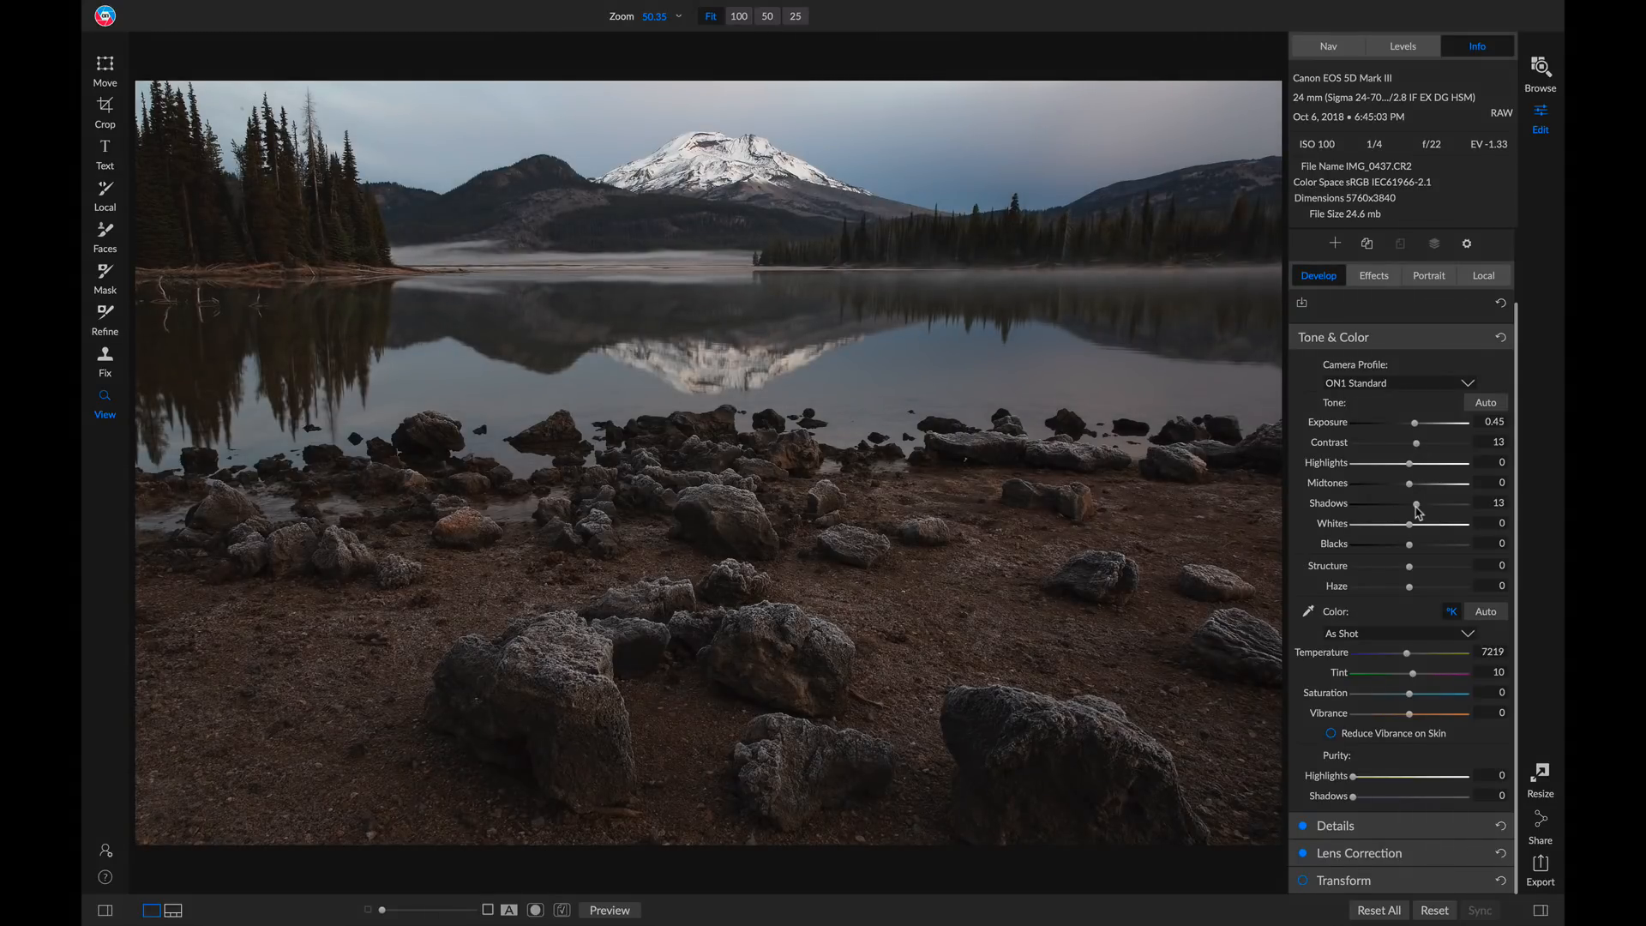
drag(1410, 568, 1423, 574)
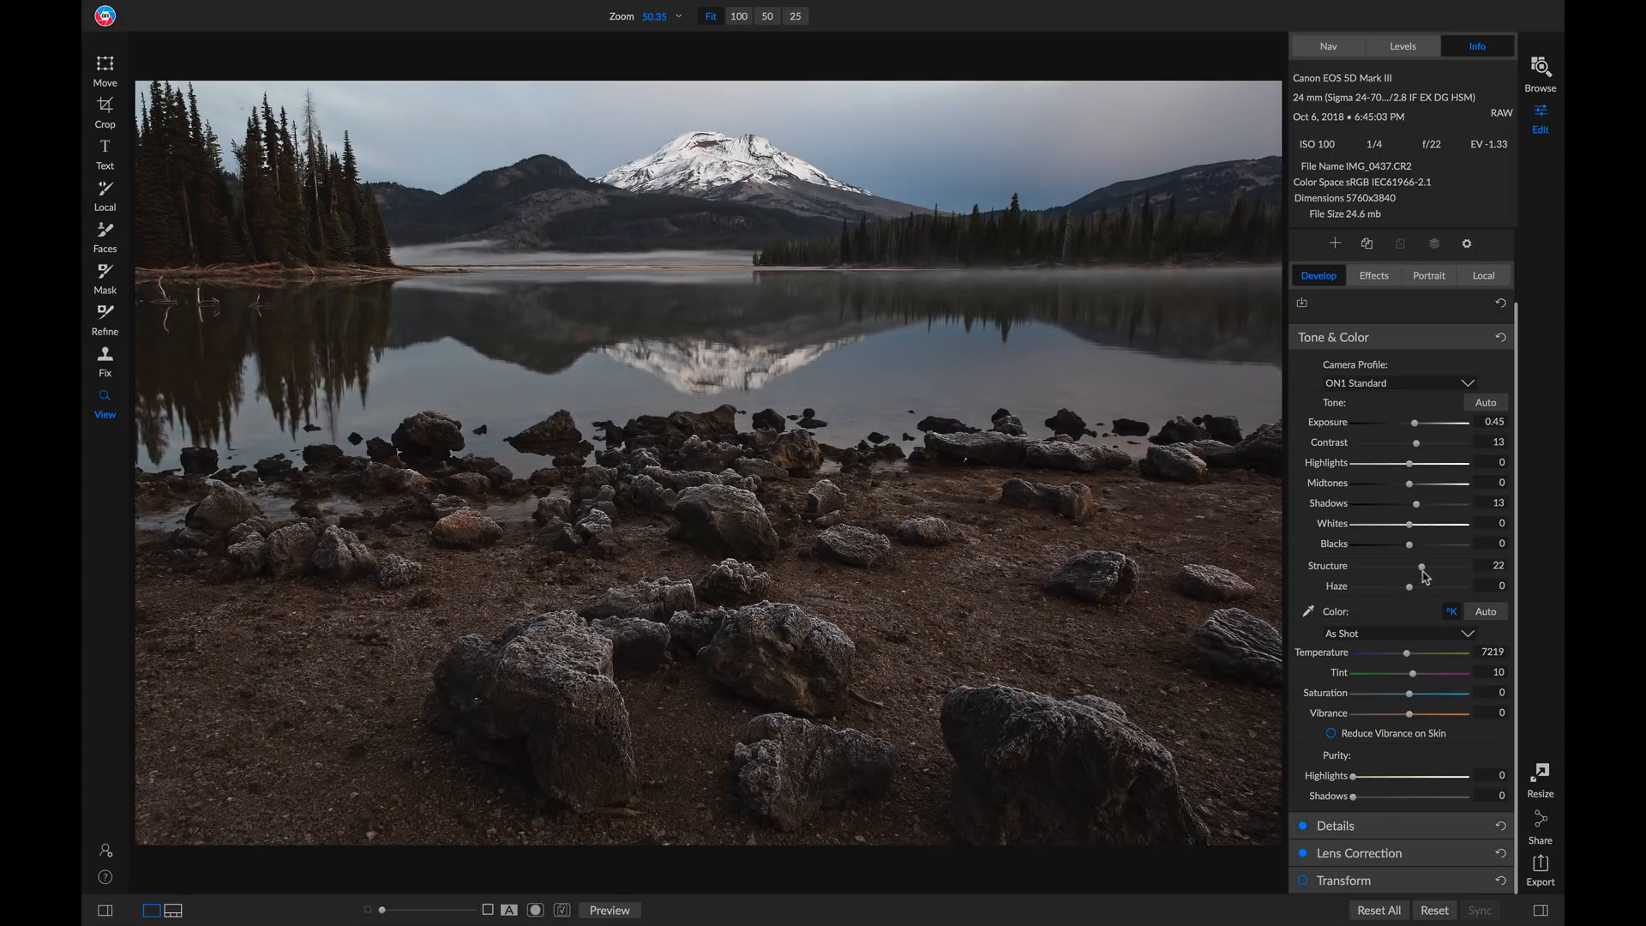
drag(1411, 657, 1416, 657)
key(ctrl+p)
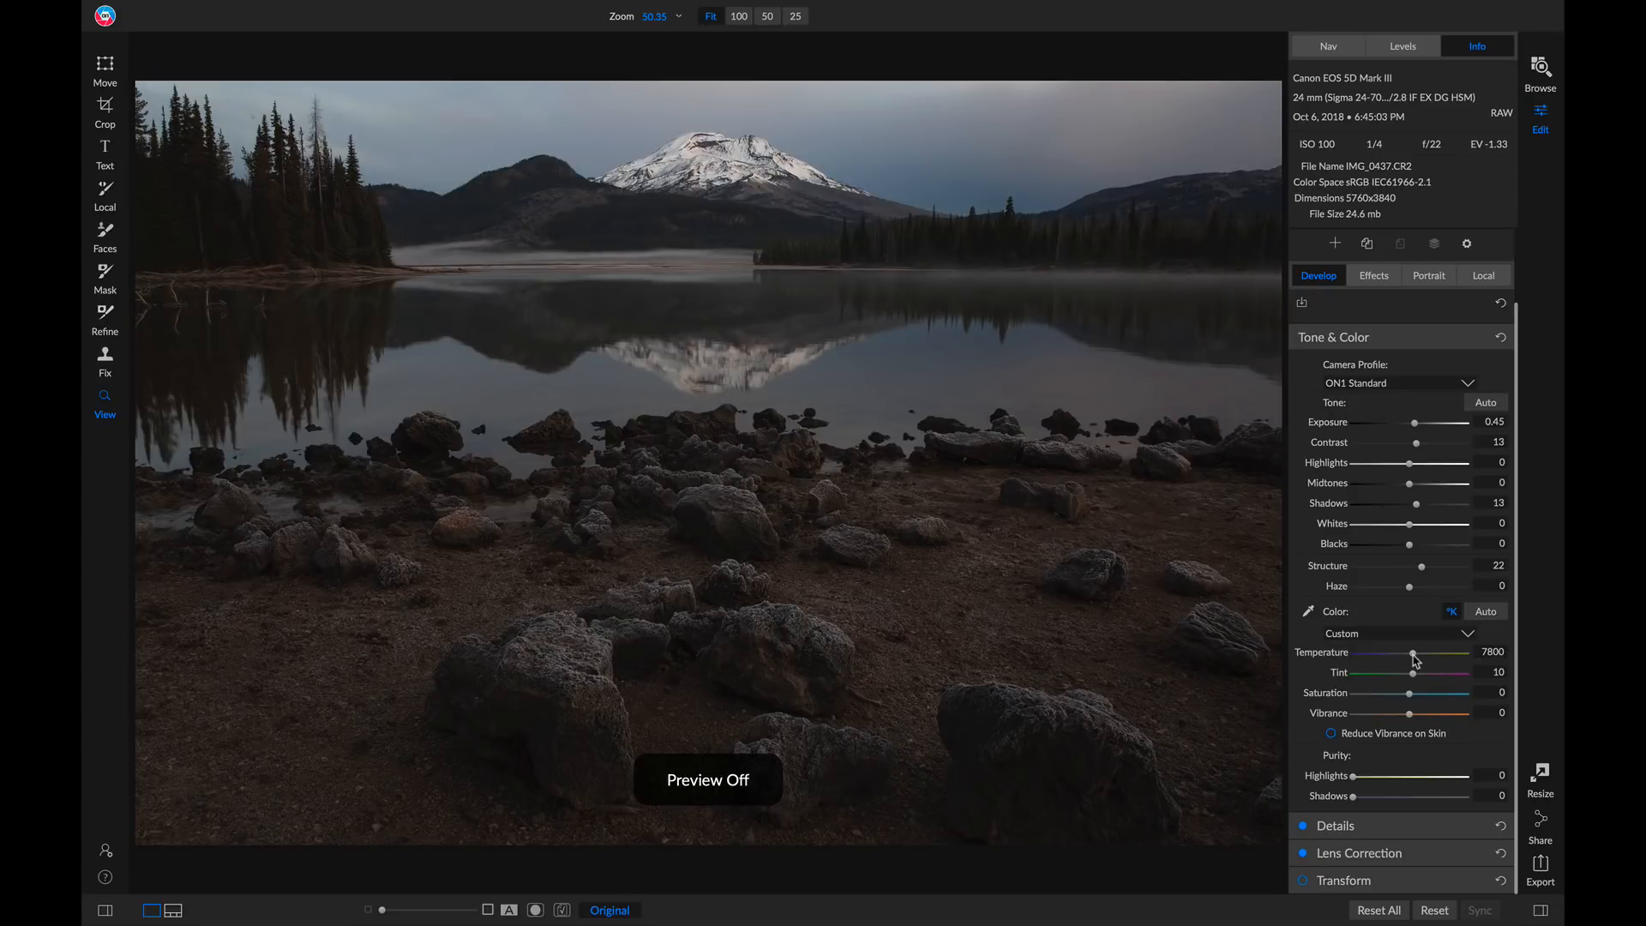
key(ctrl+p)
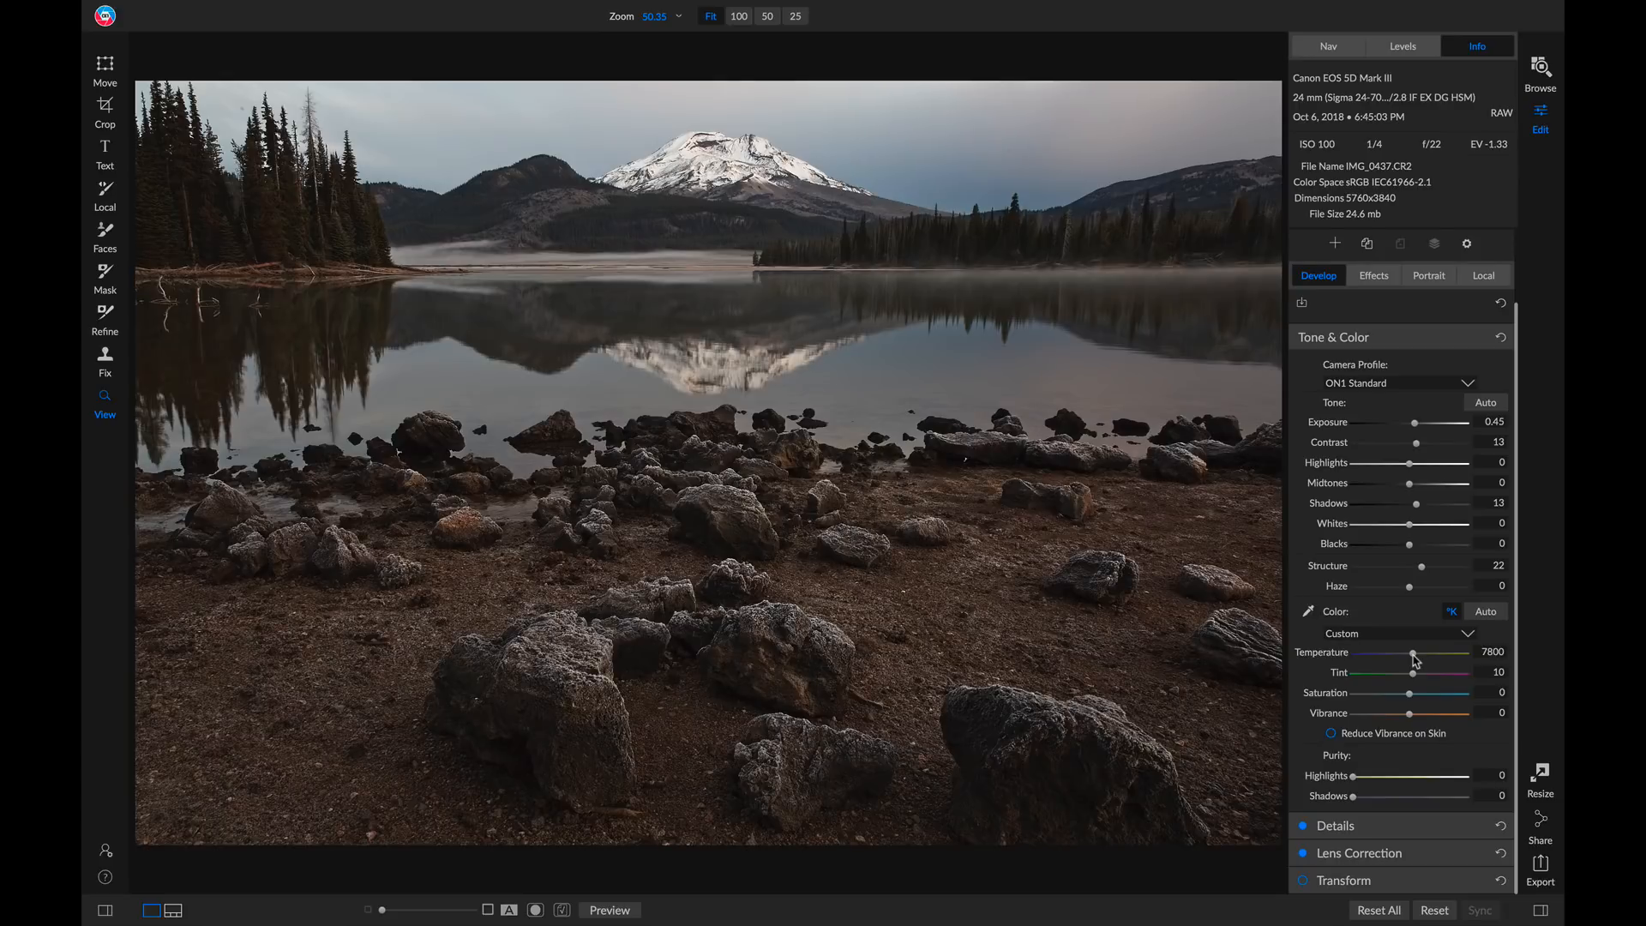
key(ctrl+p)
key(ctrl+p)
- Review the Details, Lens Correction and Transform settings
click(1448, 825)
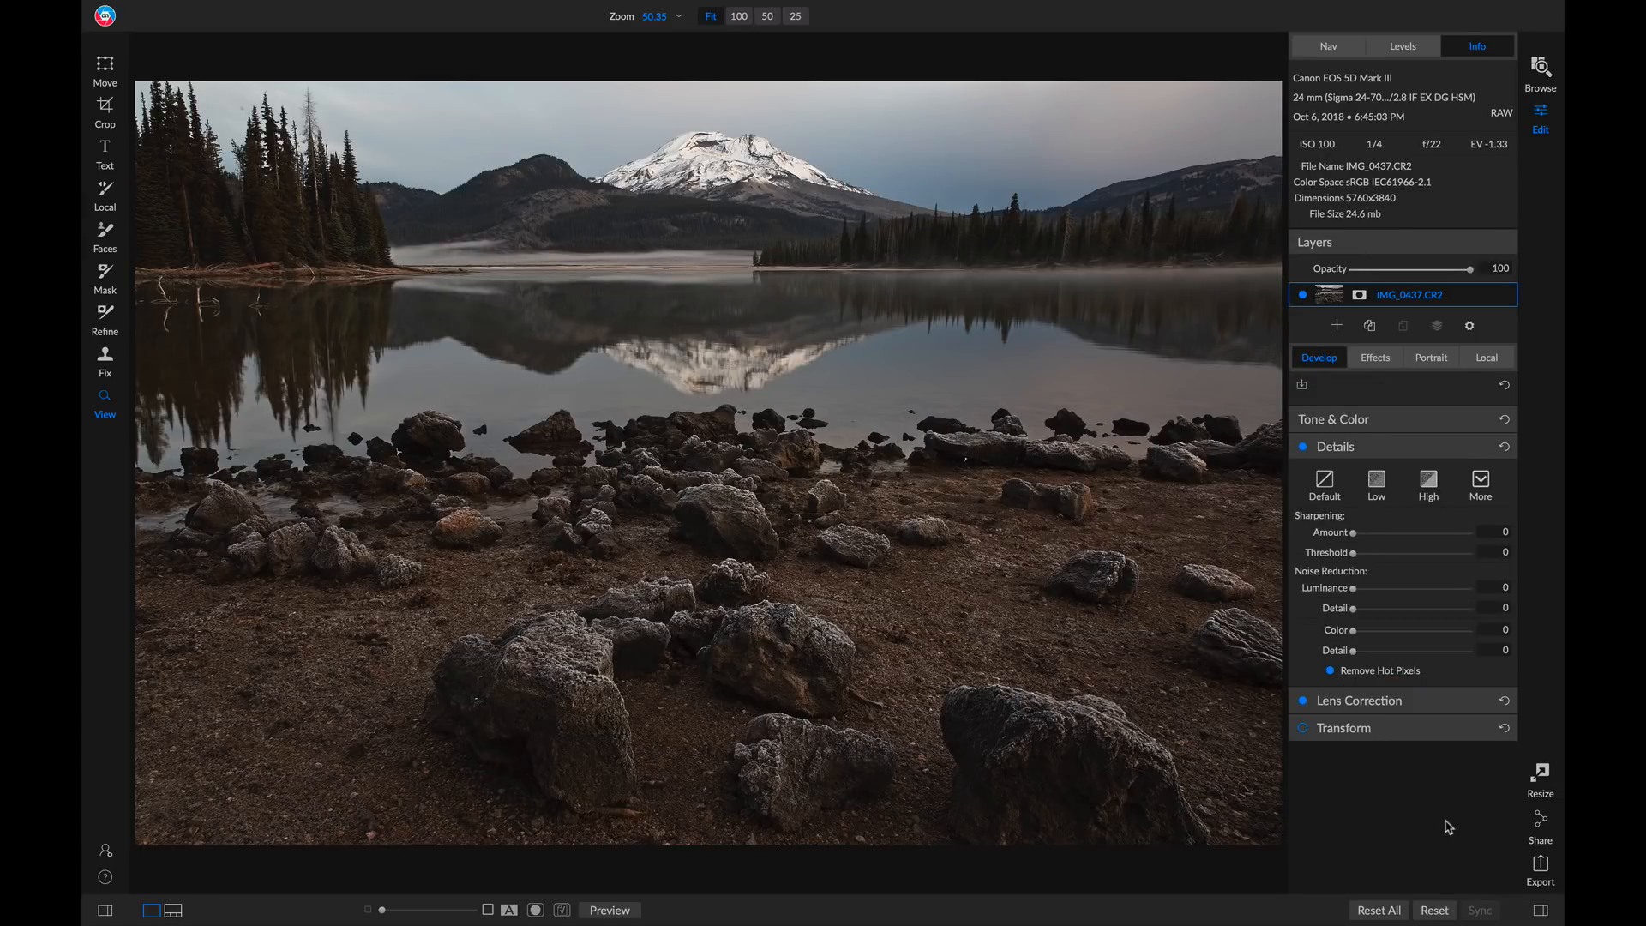
click(1448, 703)
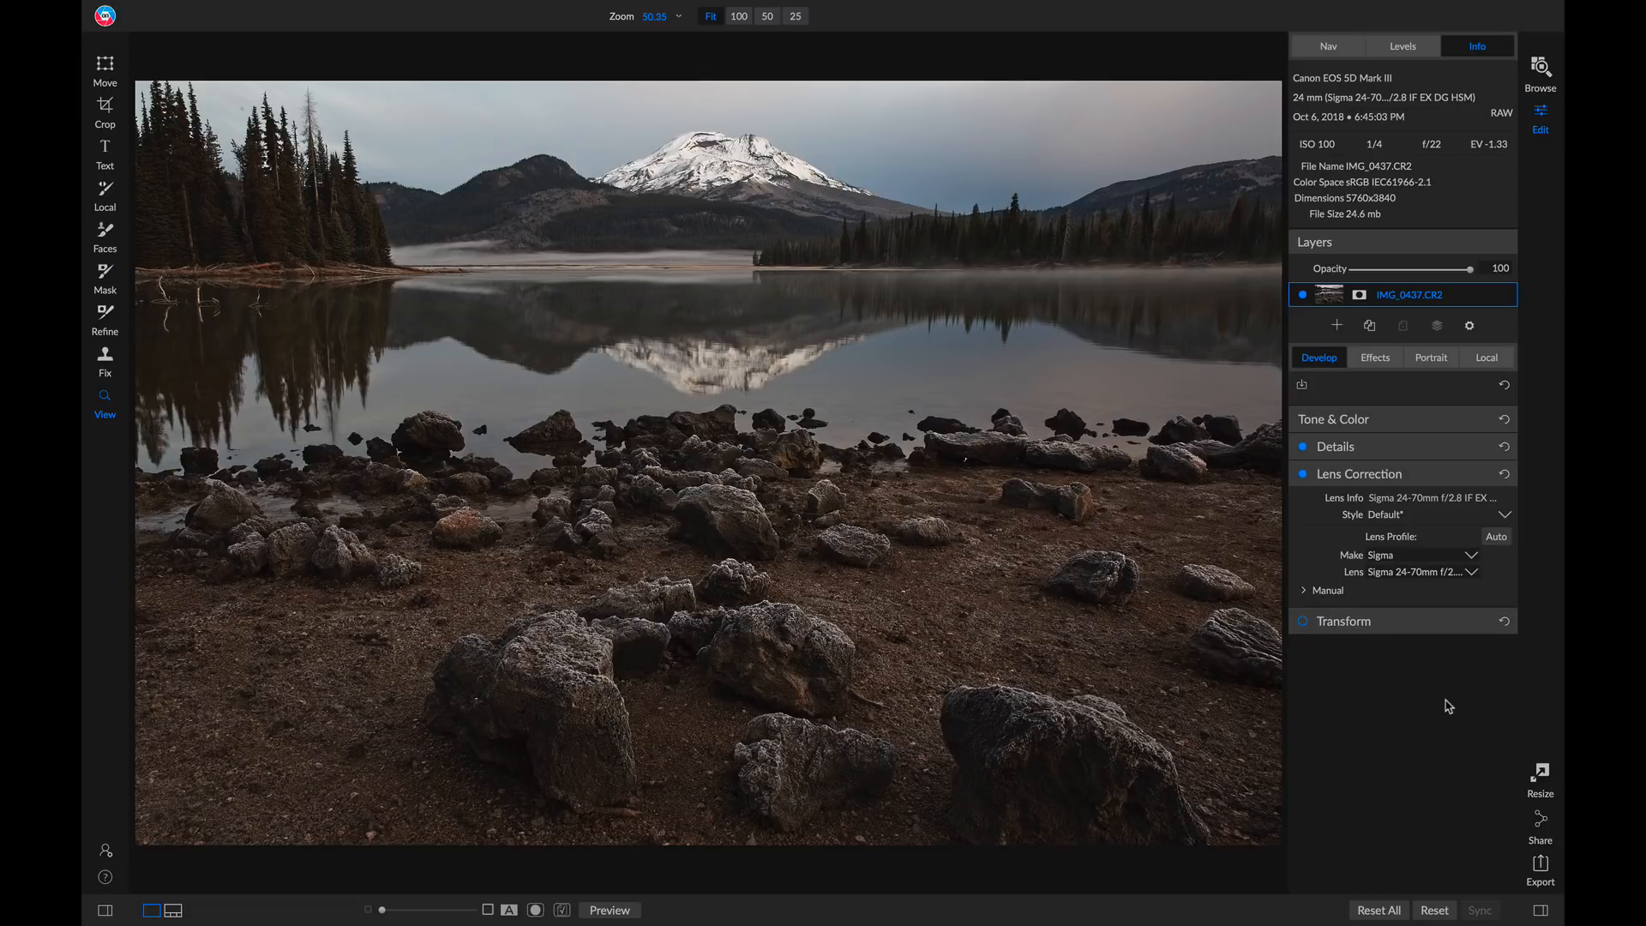
click(1448, 626)
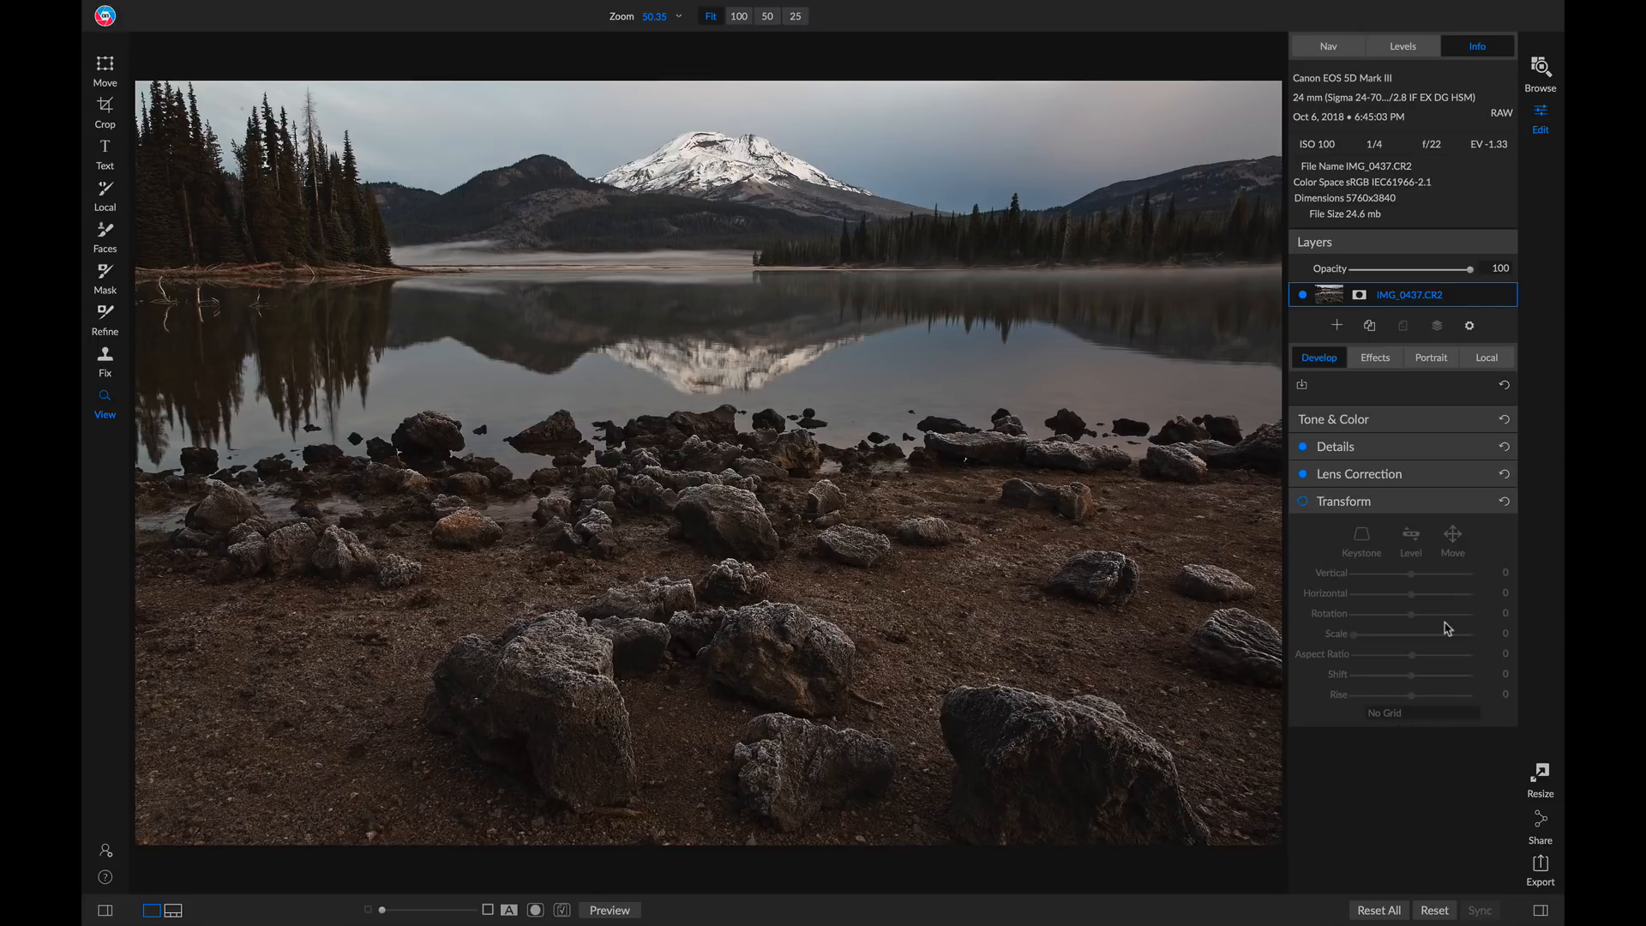
- Find the Dynamic Contrast filter by searching for "detail", add it to the photo, and compare the image with and without it
click(1376, 358)
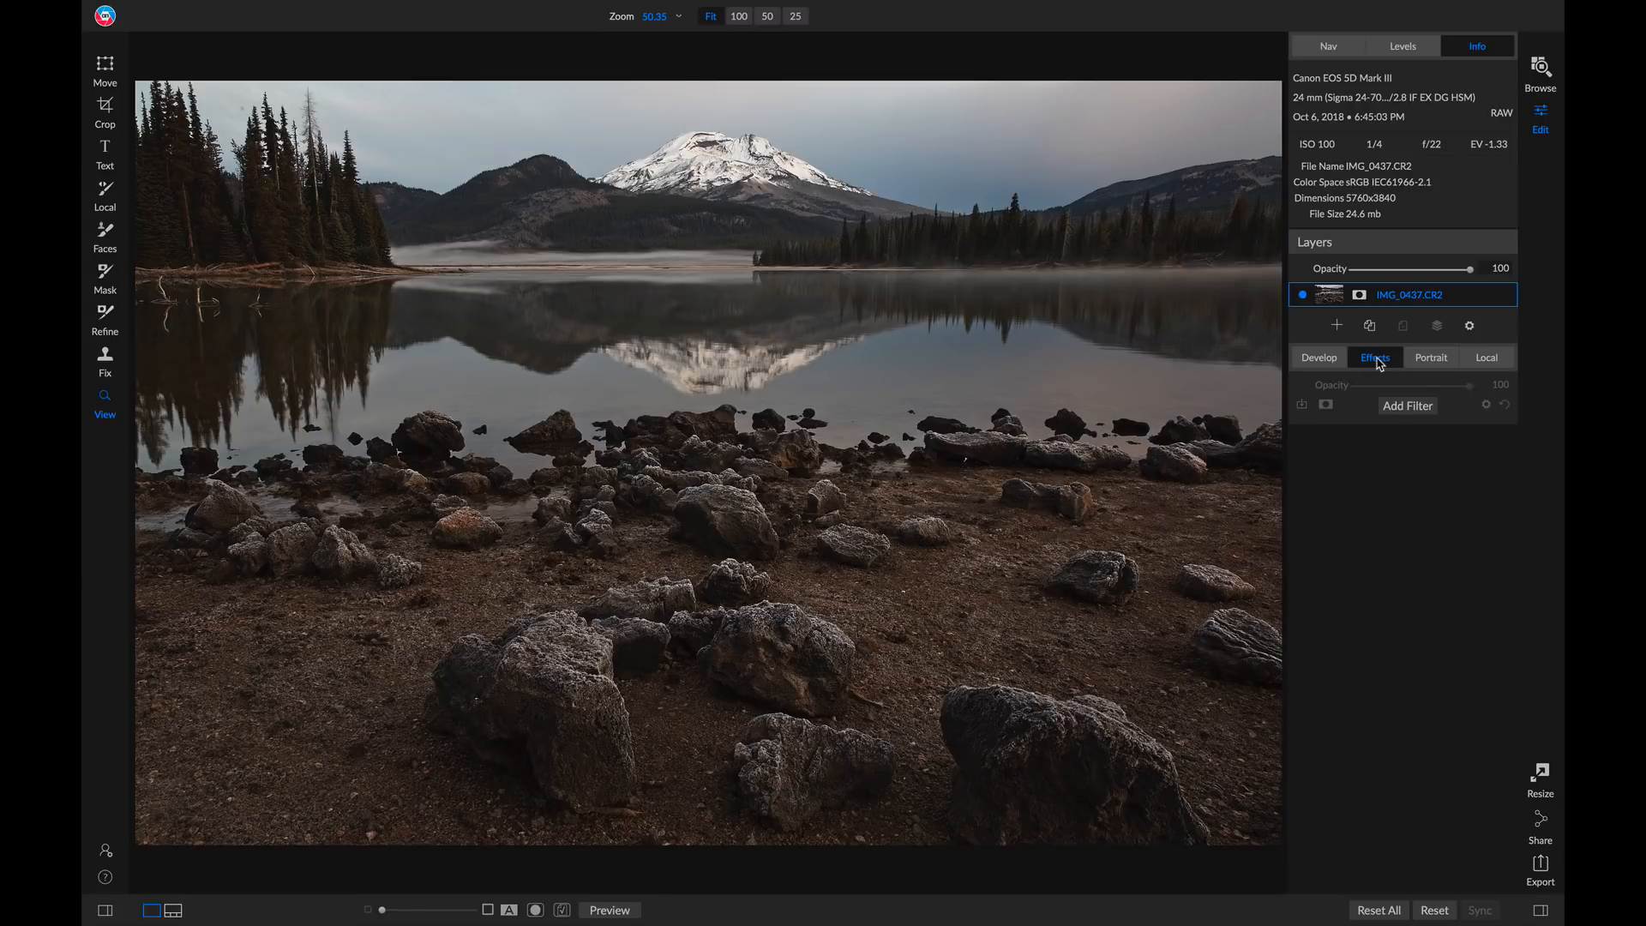
click(1417, 408)
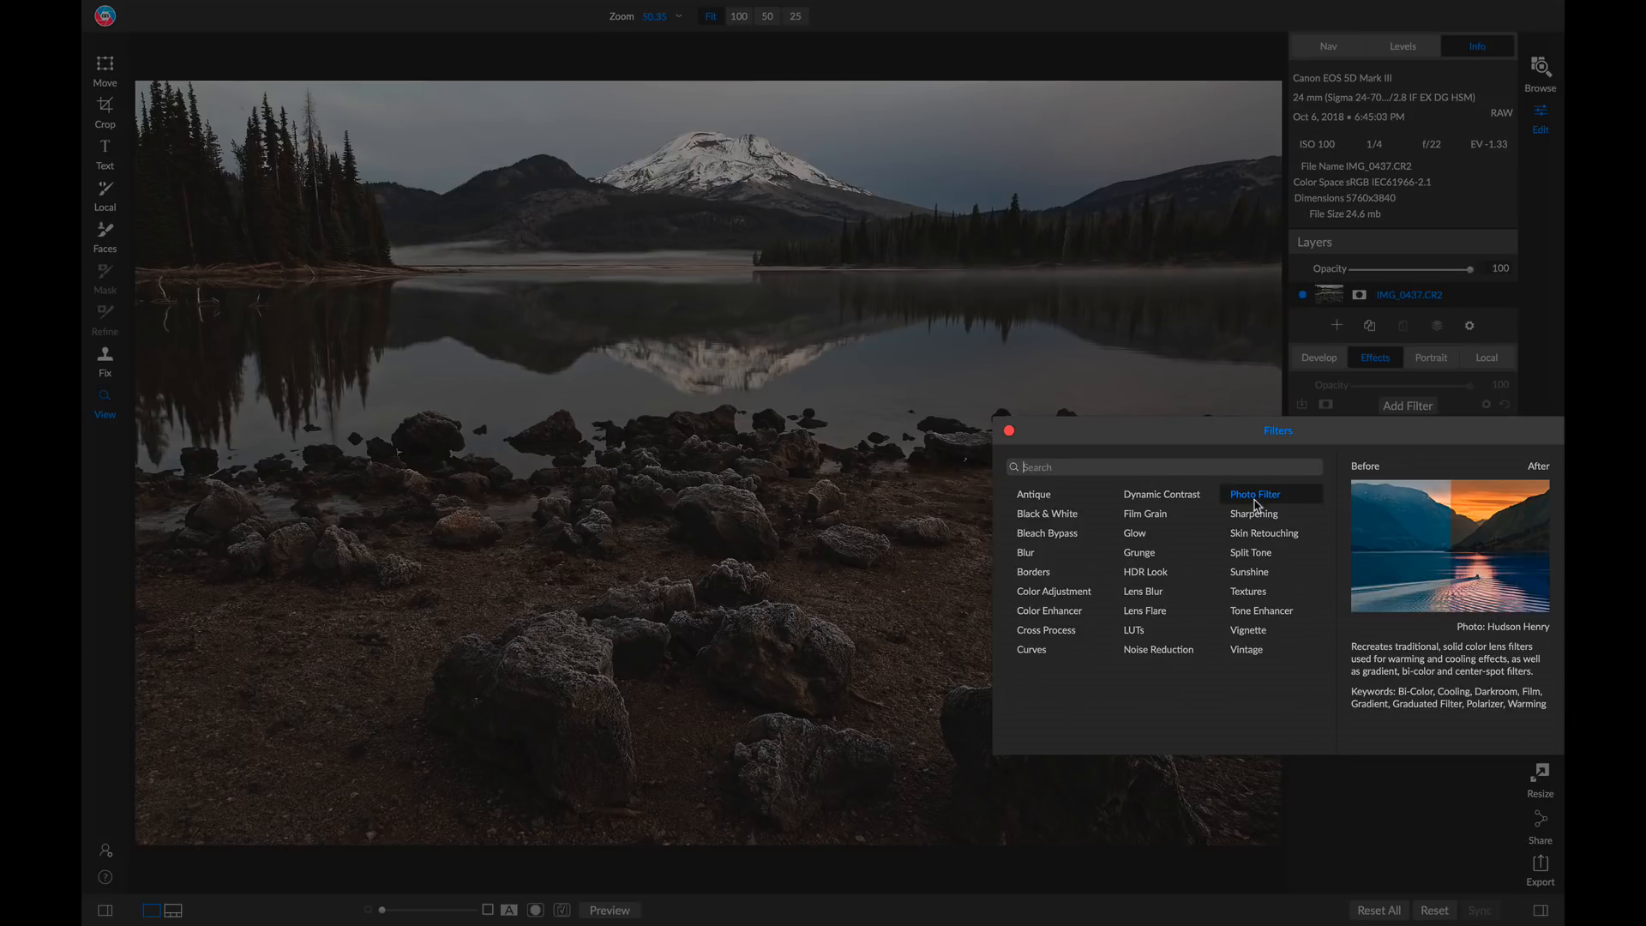
text(detail)
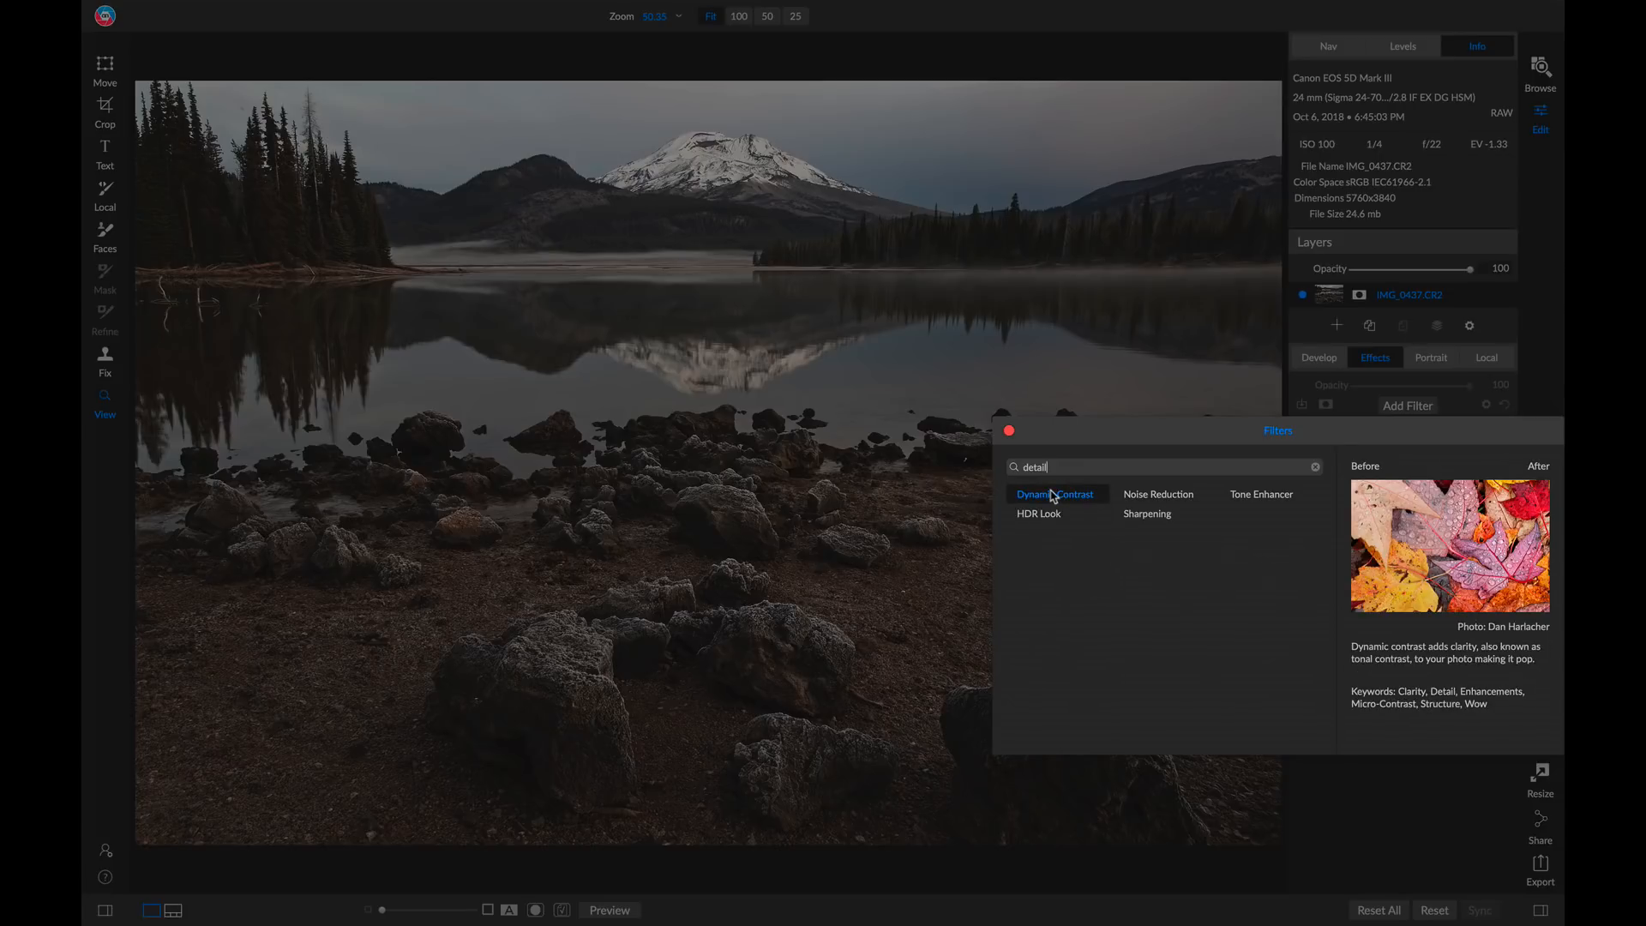
click(1054, 496)
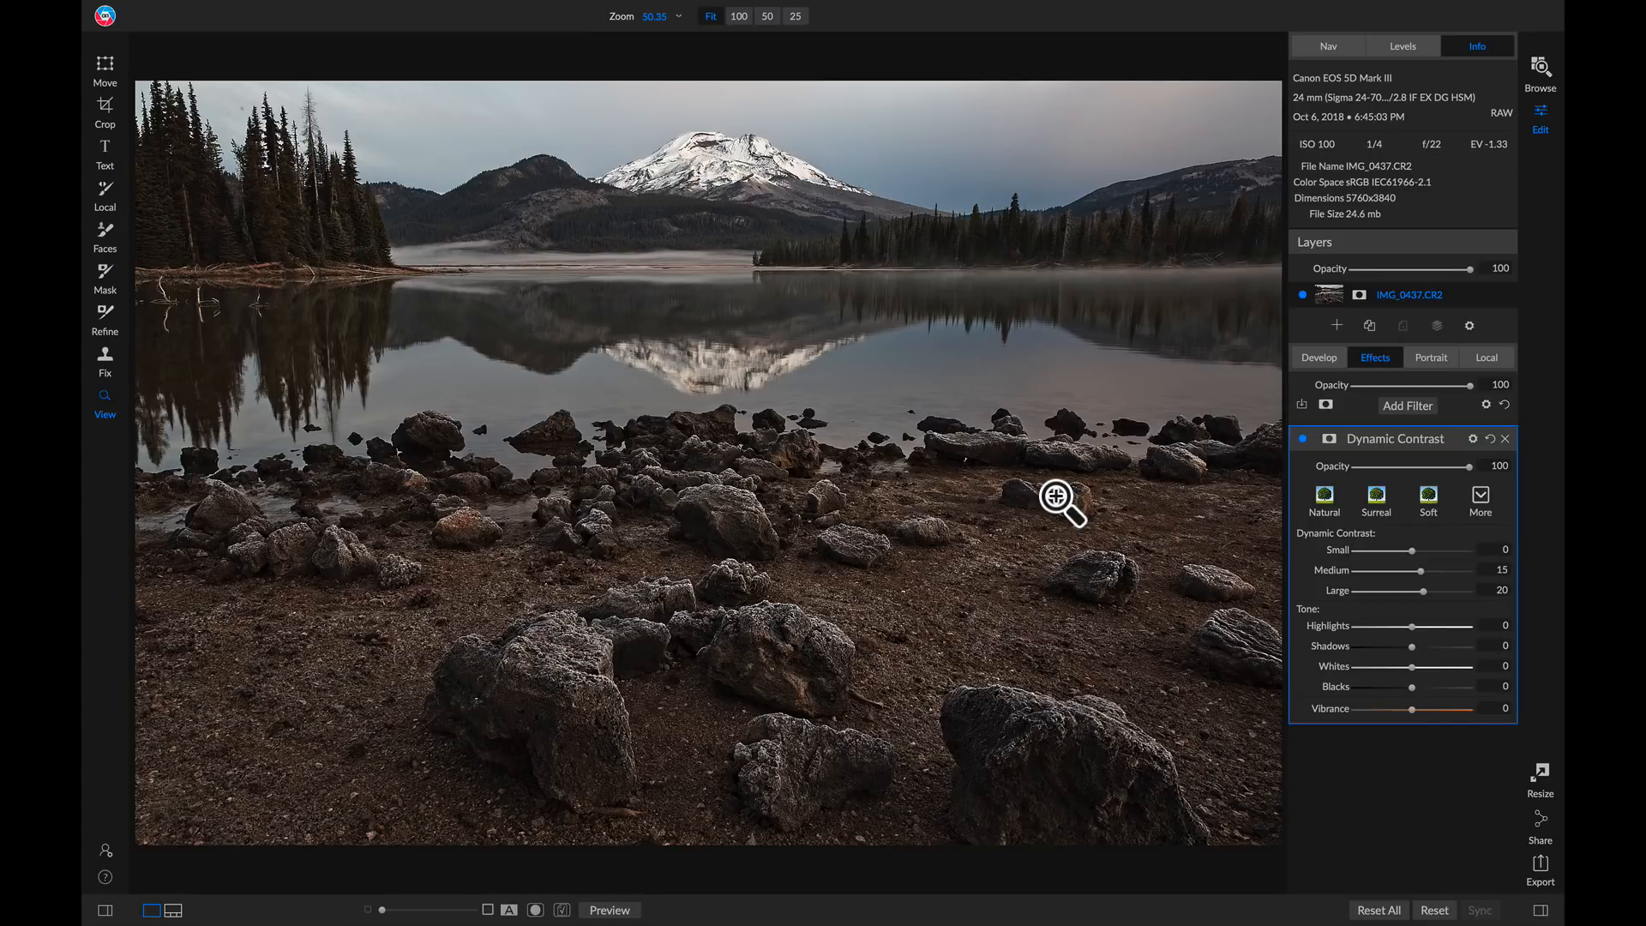
click(1303, 440)
click(1303, 440)
click(1303, 440)
click(1303, 440)
- Add a Vignette filter with the Big Softy preset, set its size to 49, and compare the photo with and without it
click(1407, 407)
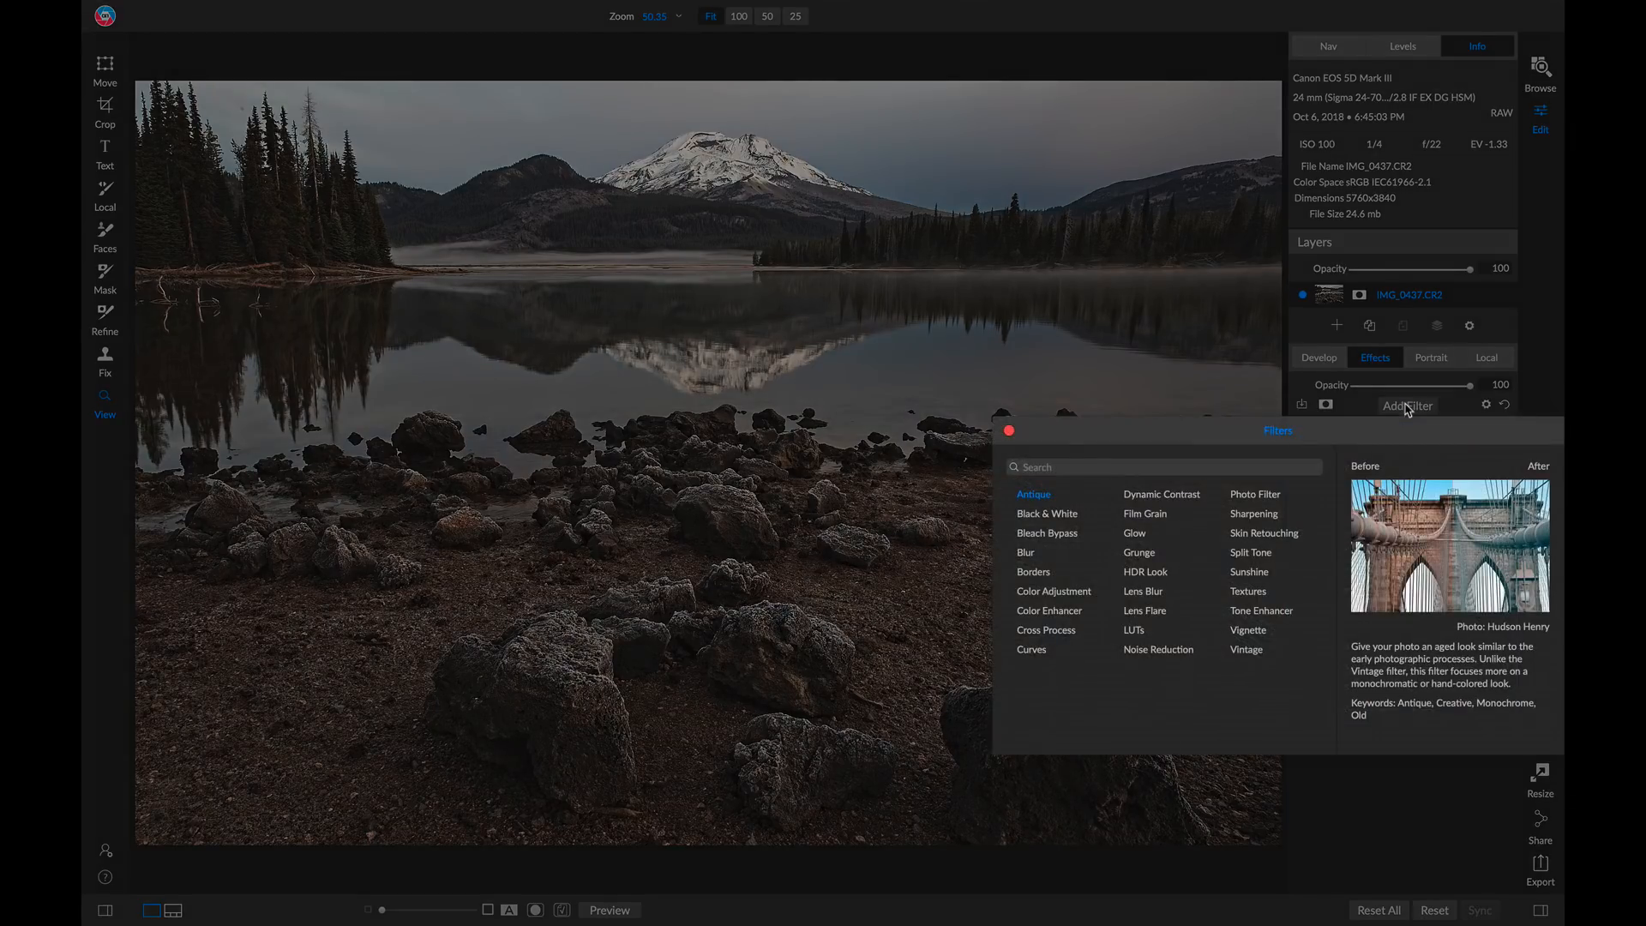
click(1260, 631)
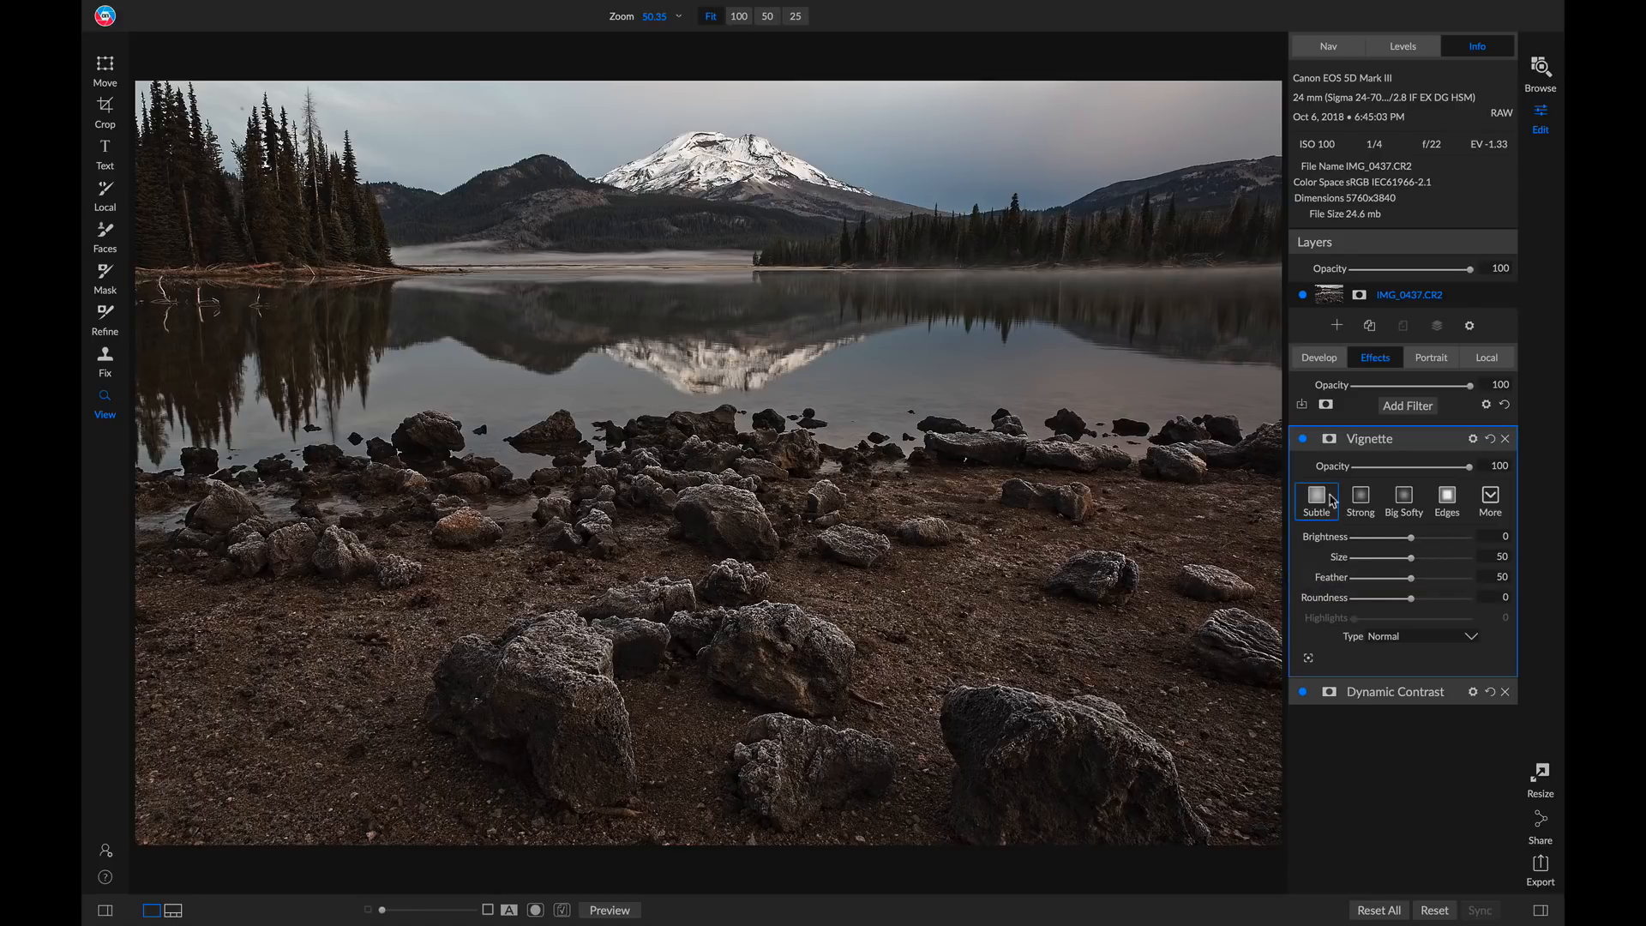
click(1404, 499)
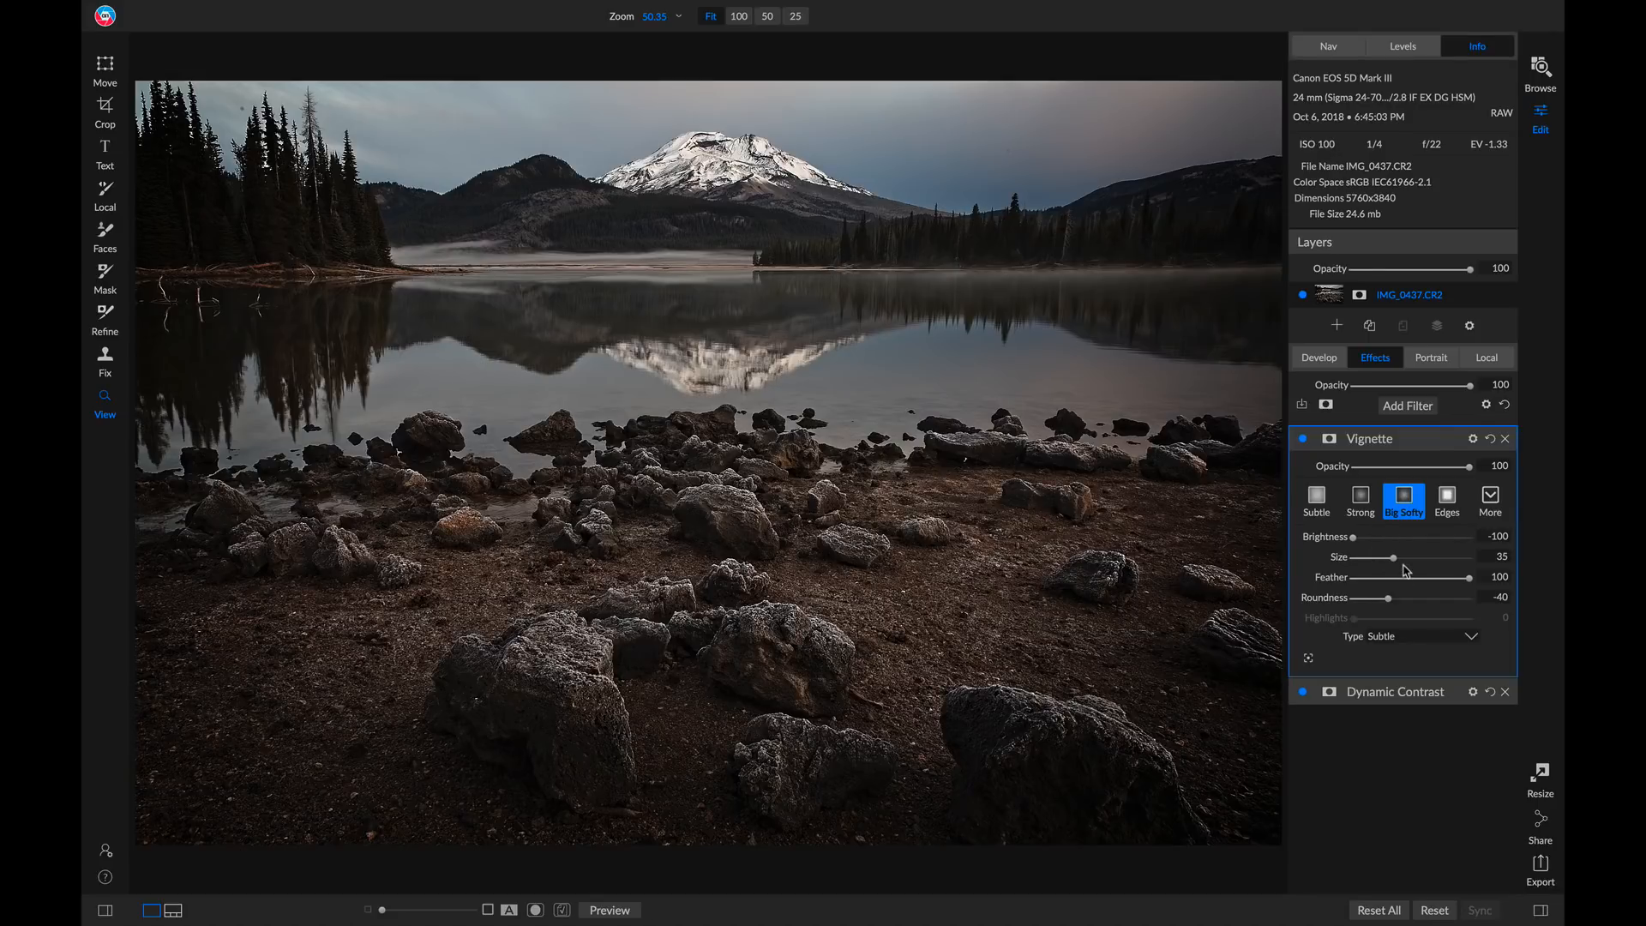
drag(1394, 561, 1412, 565)
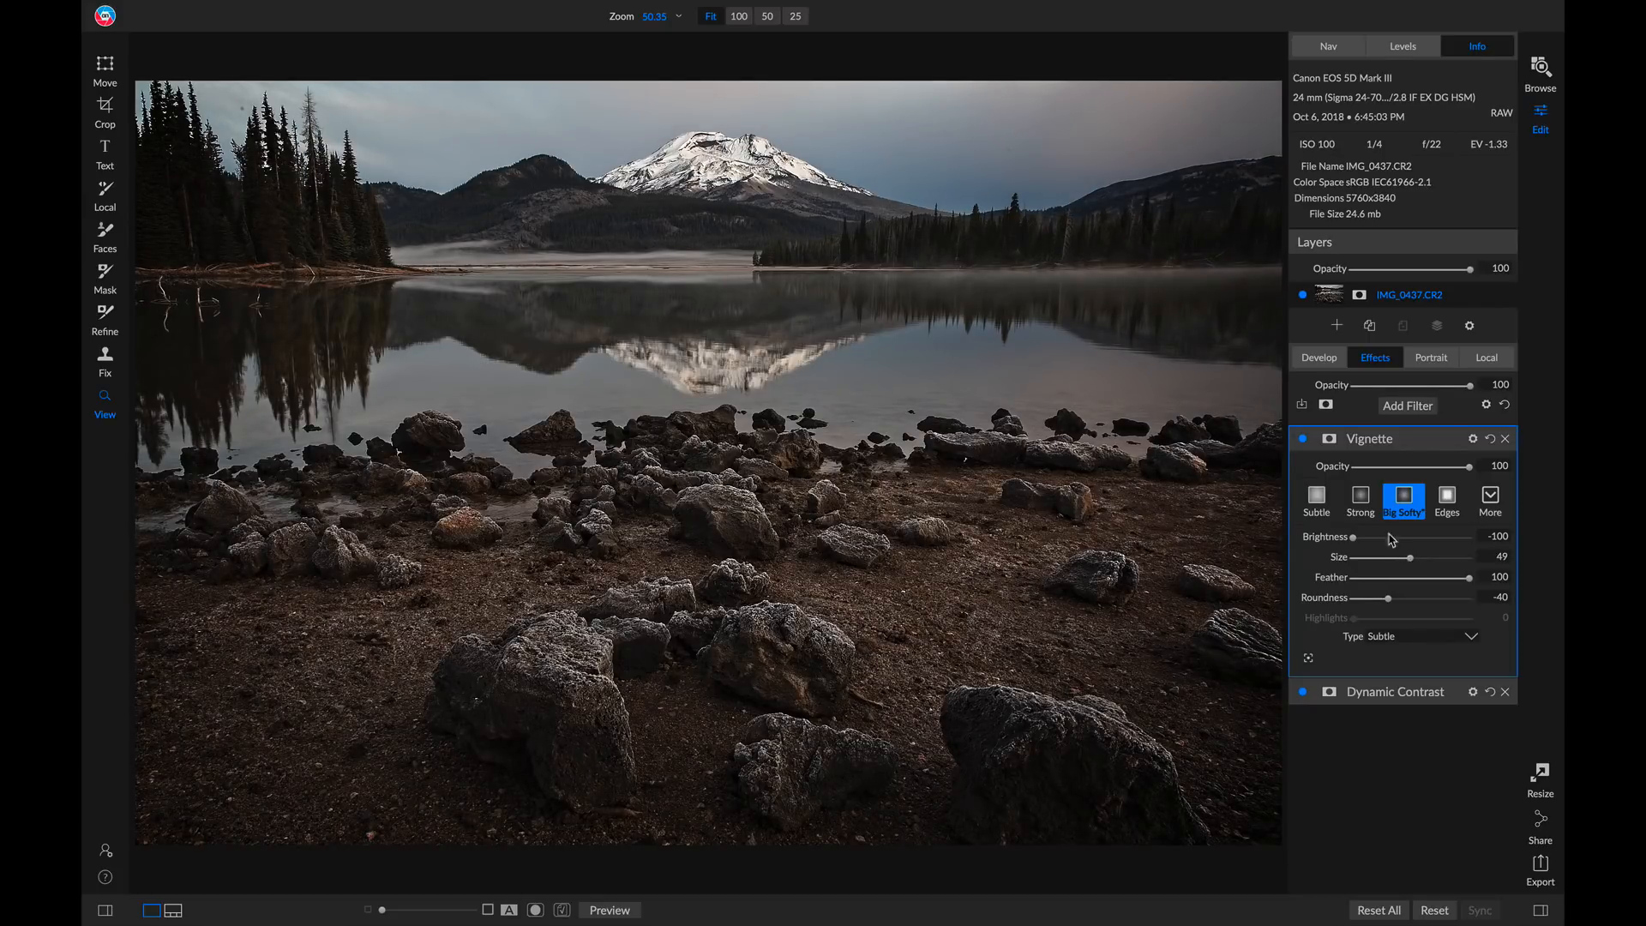
click(1303, 440)
click(1303, 440)
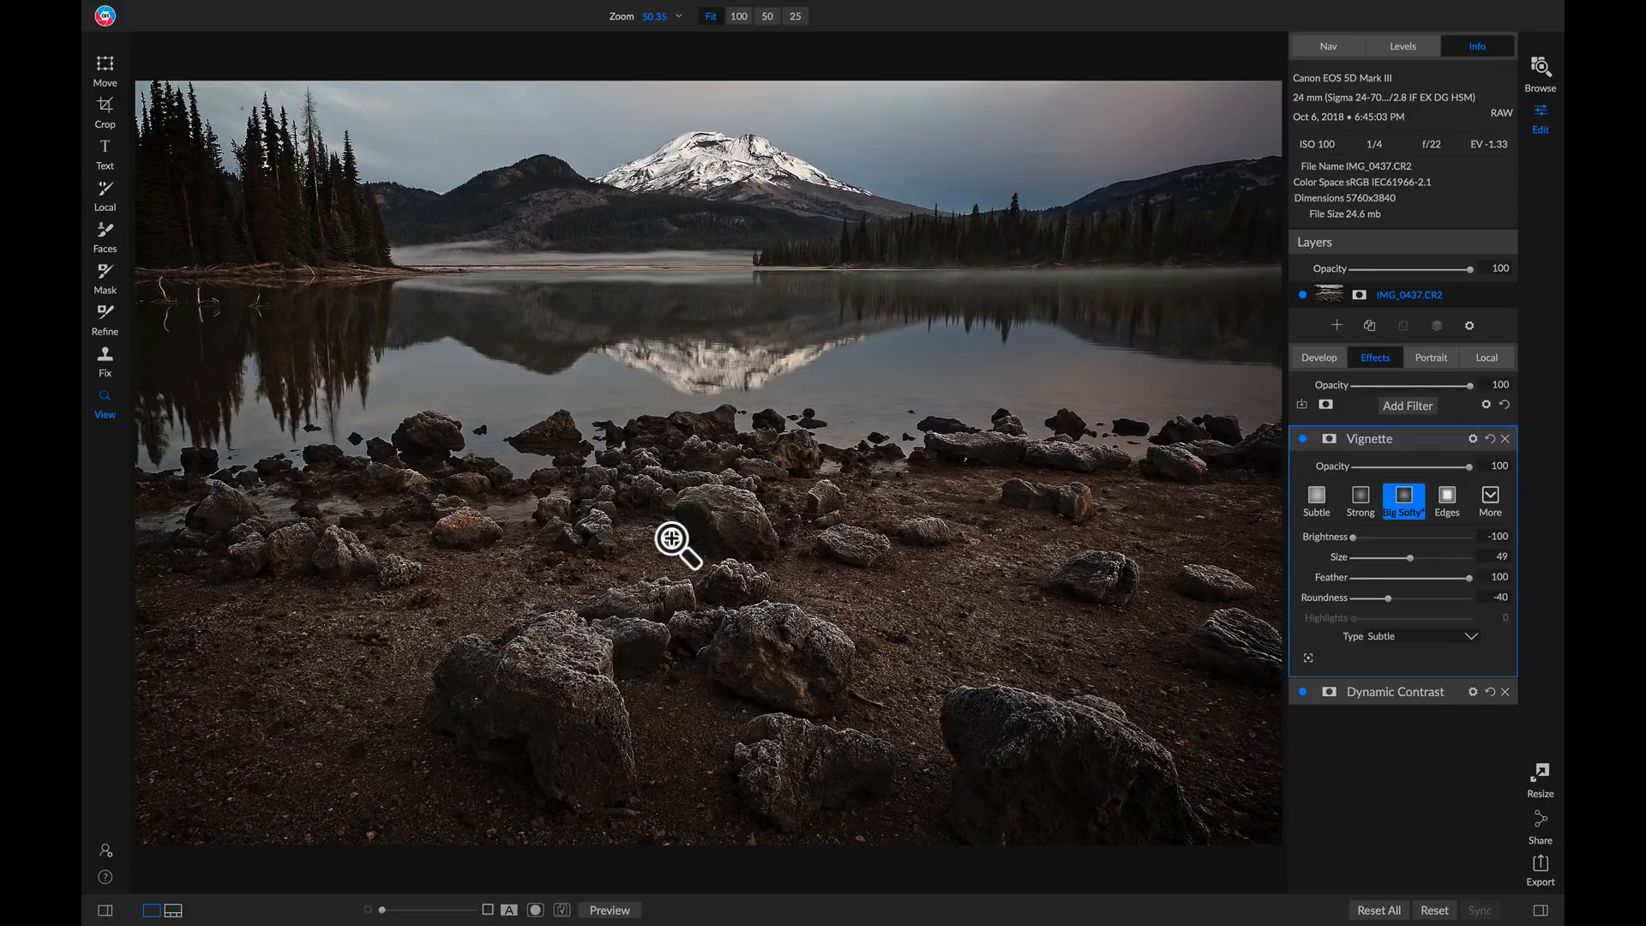
- Set the local adjustment to the Vibrance preset with saturation 33 and paint it over the rocky foreground shore
click(1485, 358)
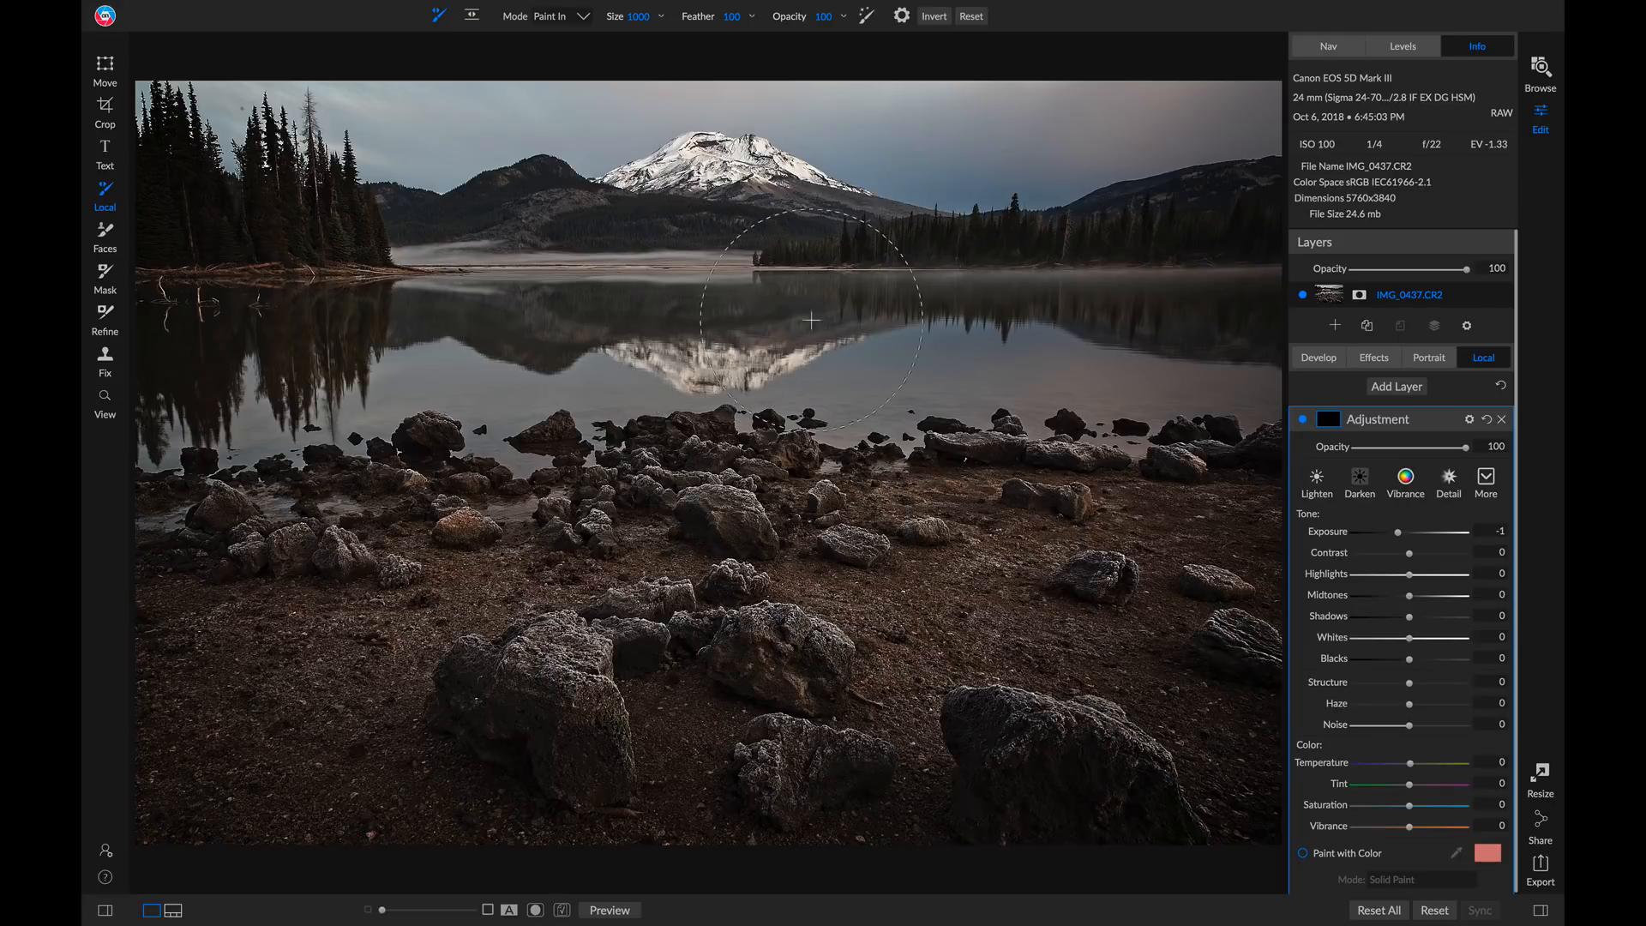
click(1405, 483)
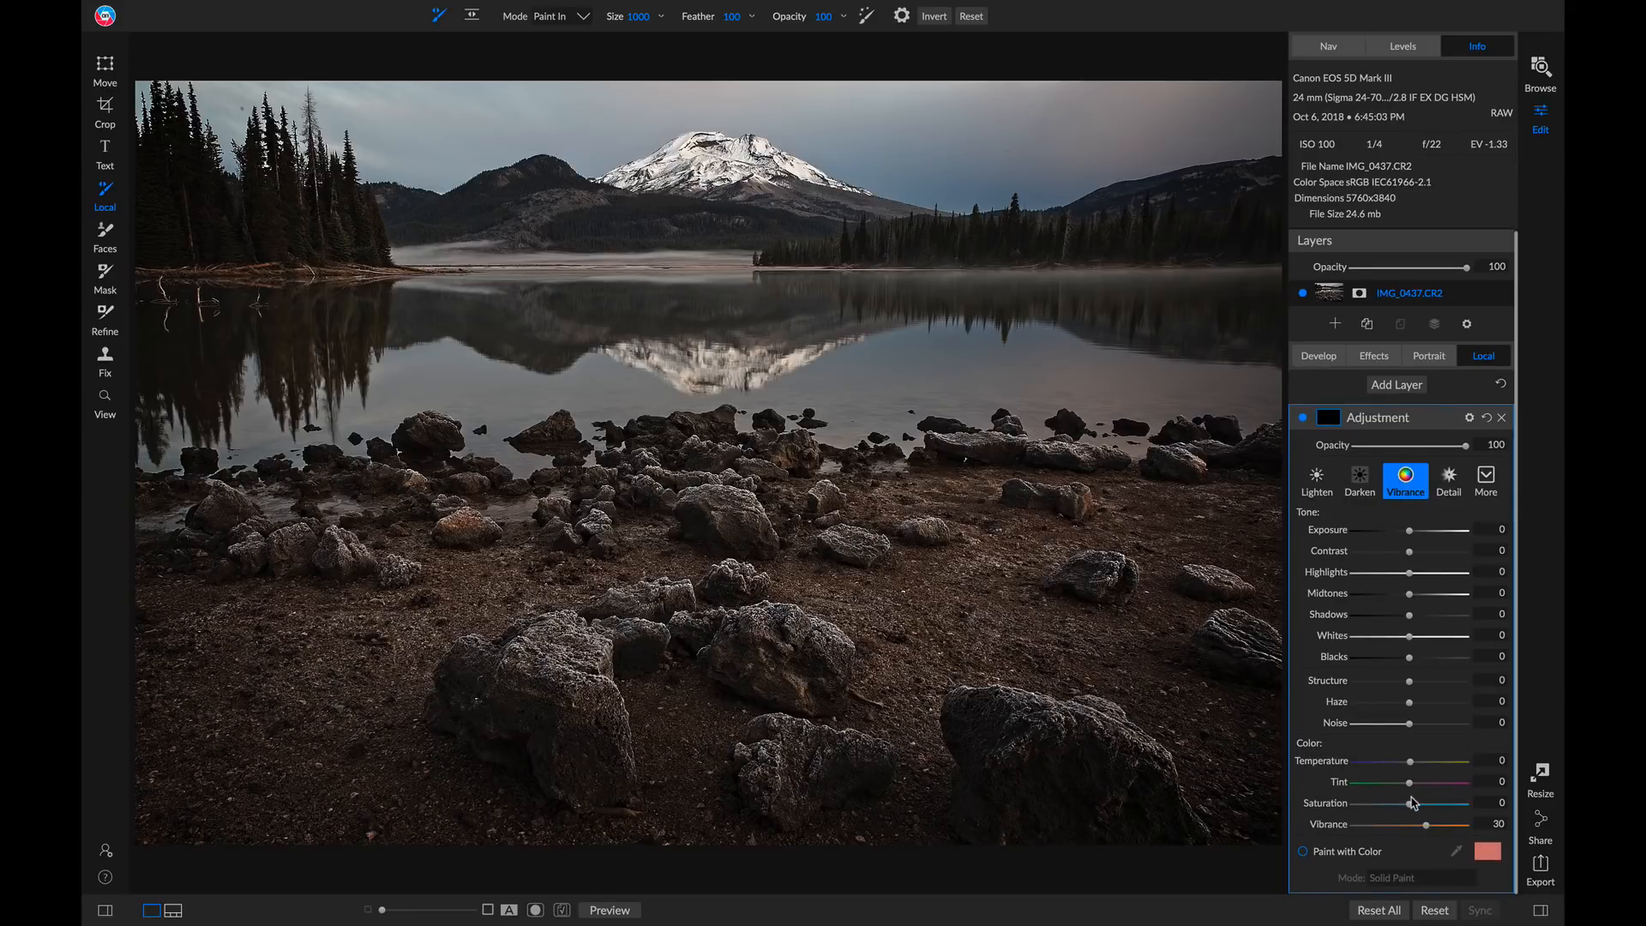
drag(1410, 808, 1429, 808)
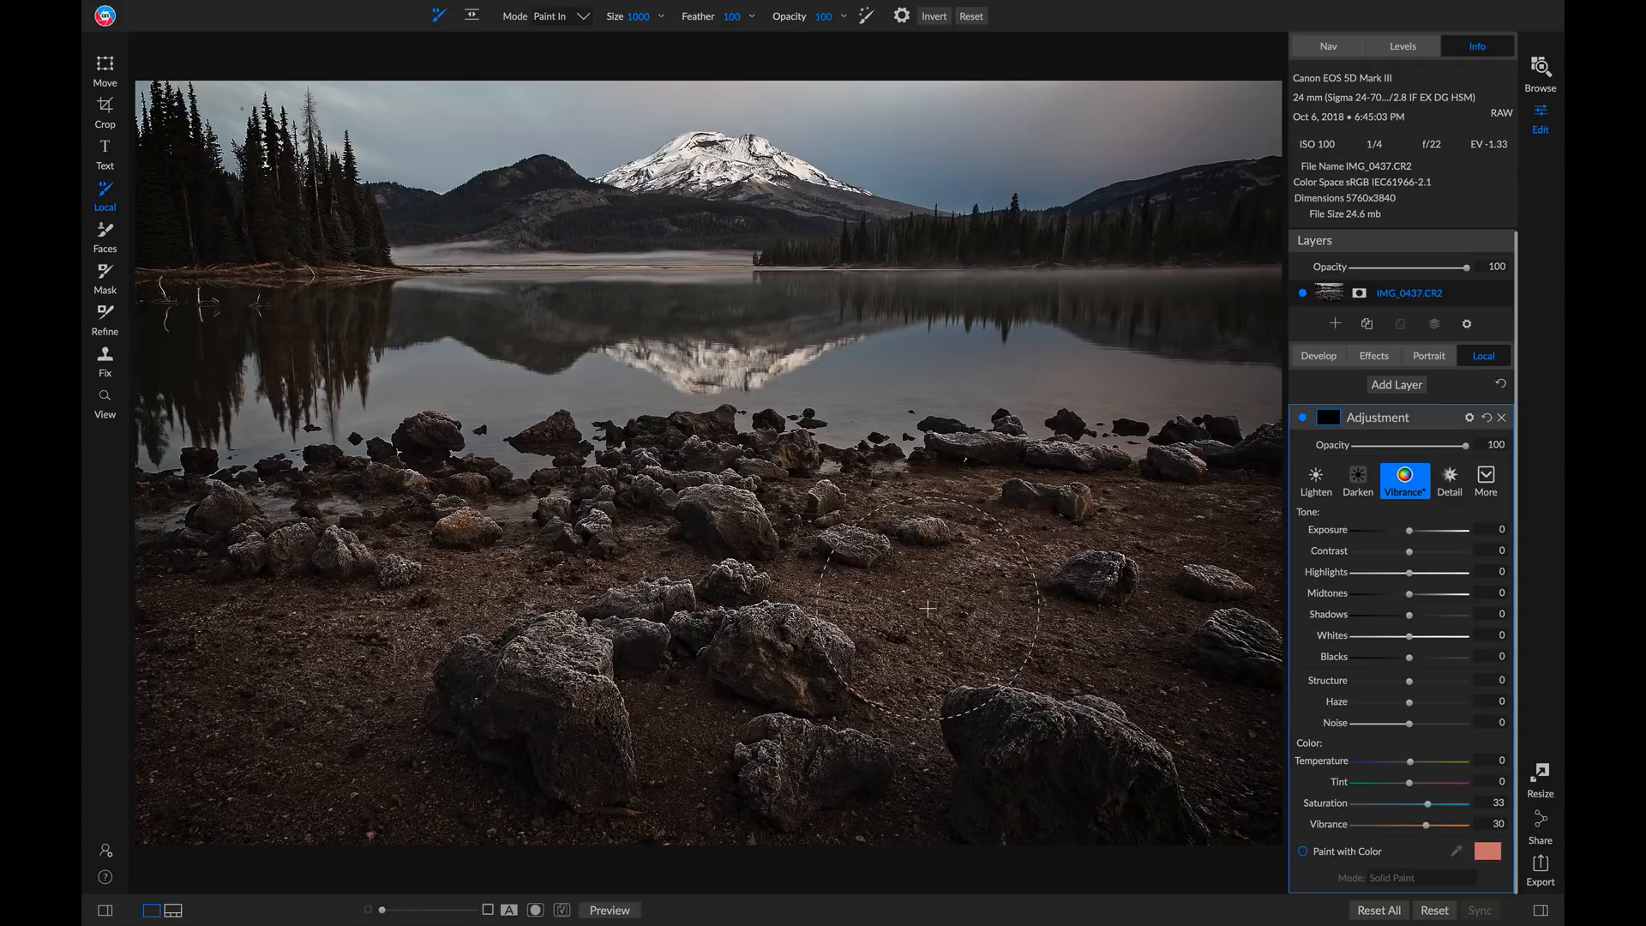
mouse_move(678, 547)
mouse_down()
mouse_move(560, 592)
mouse_move(547, 630)
mouse_move(525, 610)
mouse_move(515, 579)
mouse_move(812, 681)
mouse_move(935, 680)
mouse_move(964, 659)
mouse_move(930, 675)
mouse_move(918, 649)
mouse_move(1078, 541)
mouse_move(464, 536)
mouse_move(446, 604)
mouse_move(601, 666)
mouse_move(870, 687)
mouse_move(1023, 676)
mouse_move(1144, 565)
mouse_move(998, 621)
mouse_move(523, 680)
mouse_move(317, 651)
mouse_move(221, 563)
mouse_move(648, 516)
mouse_move(1114, 506)
mouse_move(655, 544)
mouse_move(331, 544)
mouse_up()
- Compare the photo with and without the local adjustment, and the fully edited photo with the unedited original
click(1302, 418)
click(1302, 418)
click(1302, 418)
click(1302, 419)
key(backslash)
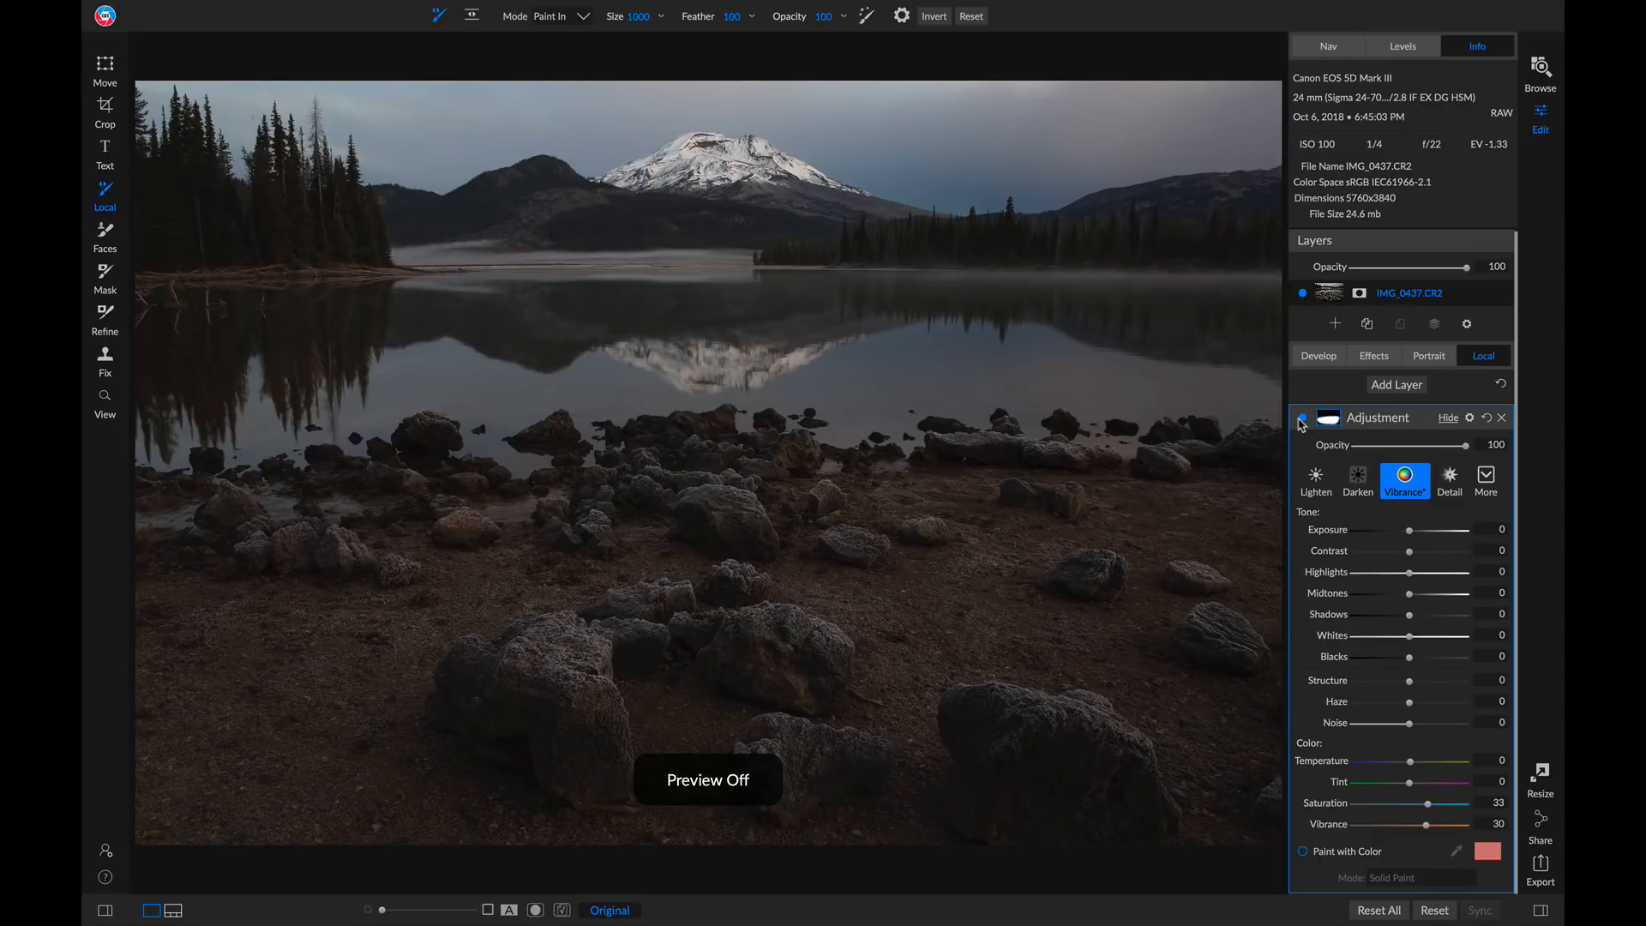
key(backslash)
key(backslash)
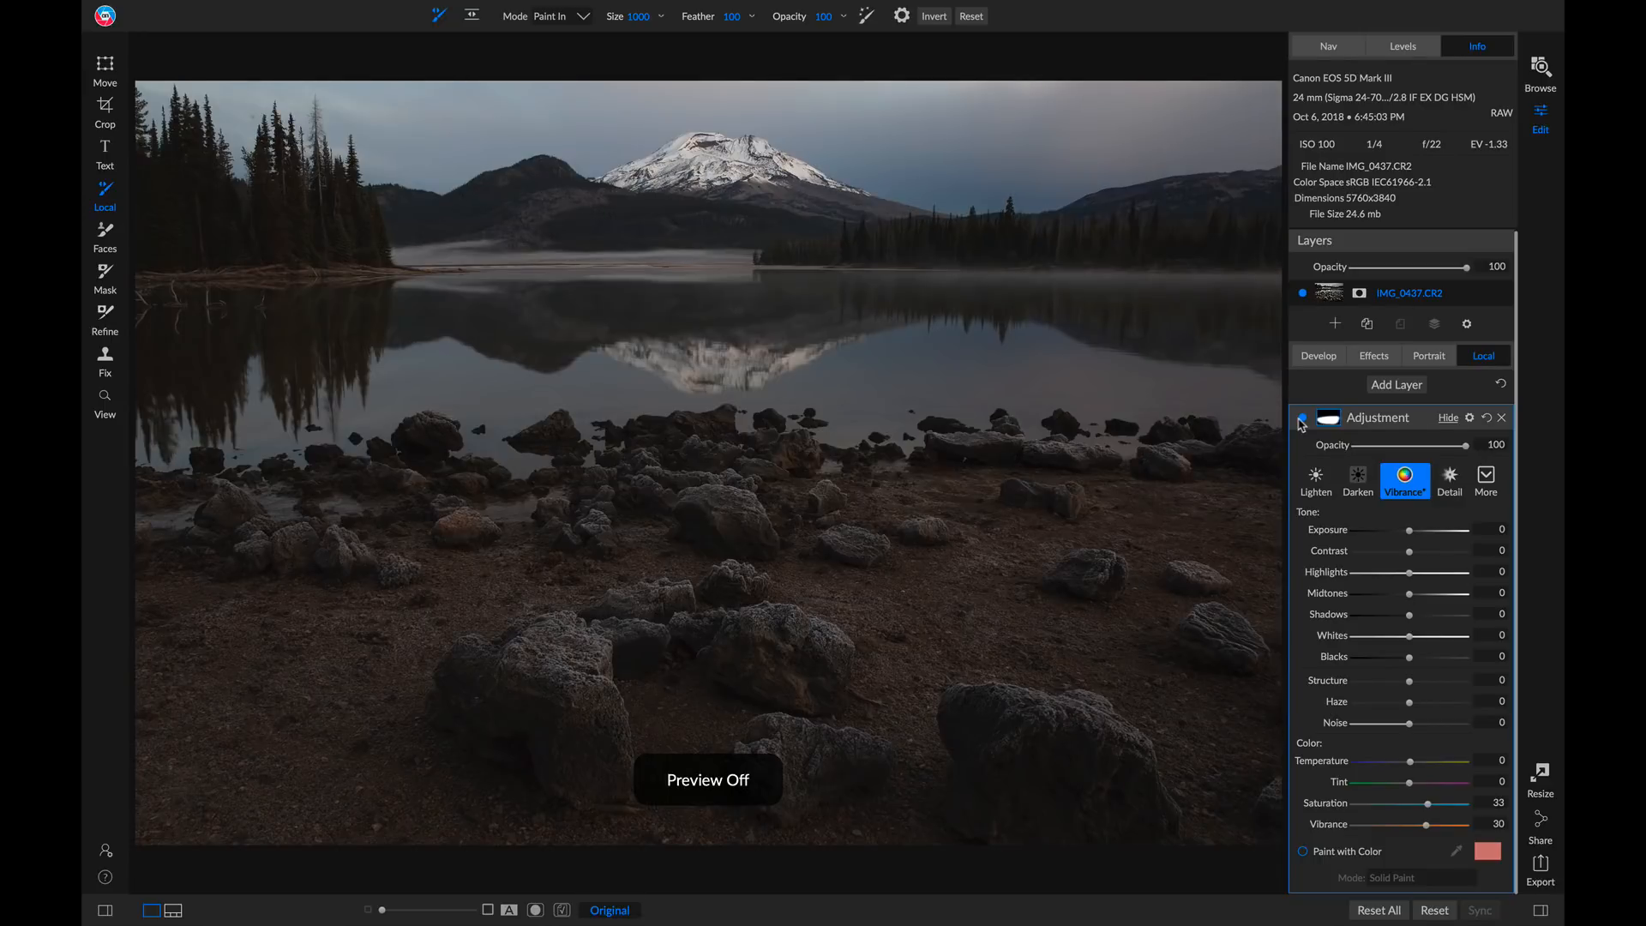